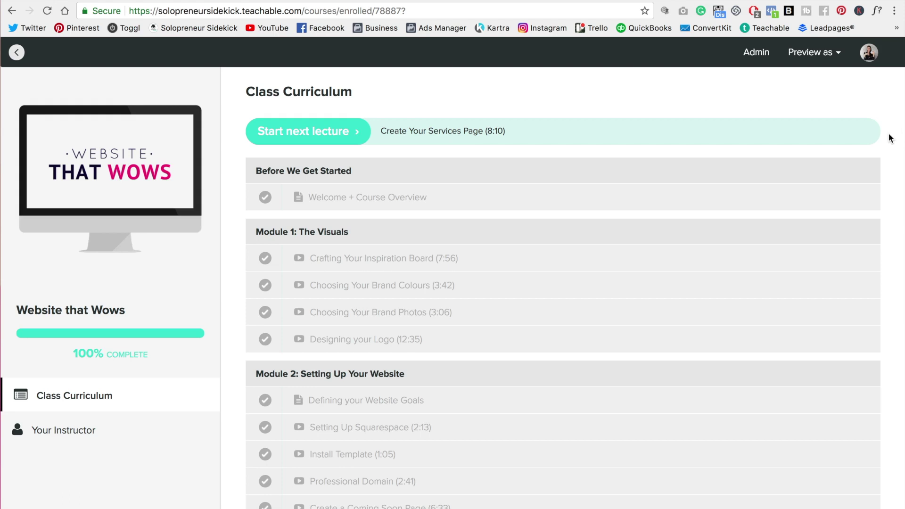
- Begin a region screen capture of the Class Curriculum page with Cmd+Shift+4
{"action": "key", "text": "super+shift+4"}
- Drag across the full Website that Wows curriculum page, out to its right edge, to save the screenshot
{"action": "left_click_drag", "start_coordinate": [1, 36], "coordinate": [904, 508]}
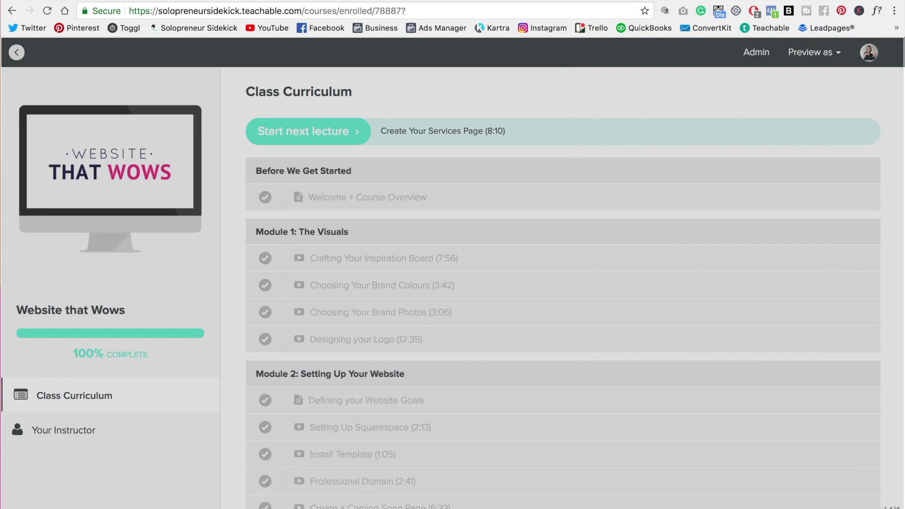
{"action": "left_click_drag", "start_coordinate": [901, 508], "coordinate": [904, 508]}
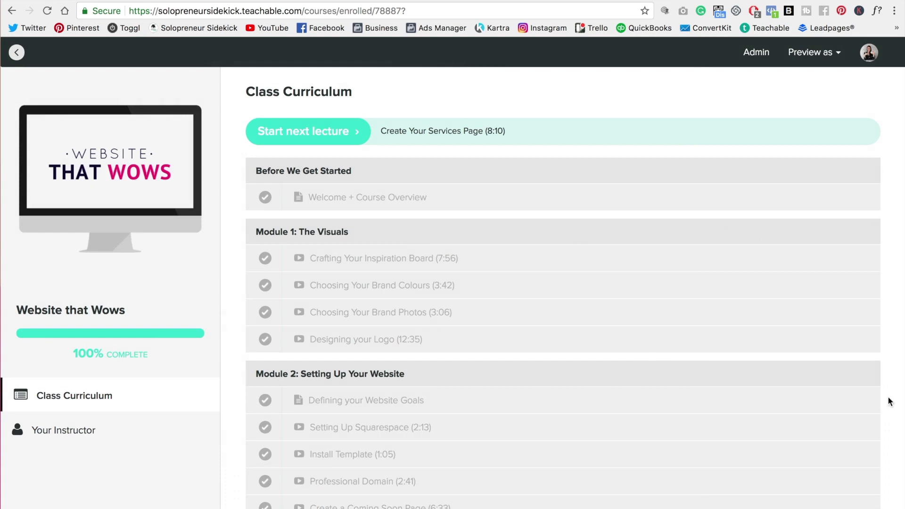
{"action": "mouse_move", "coordinate": [267, 506]}
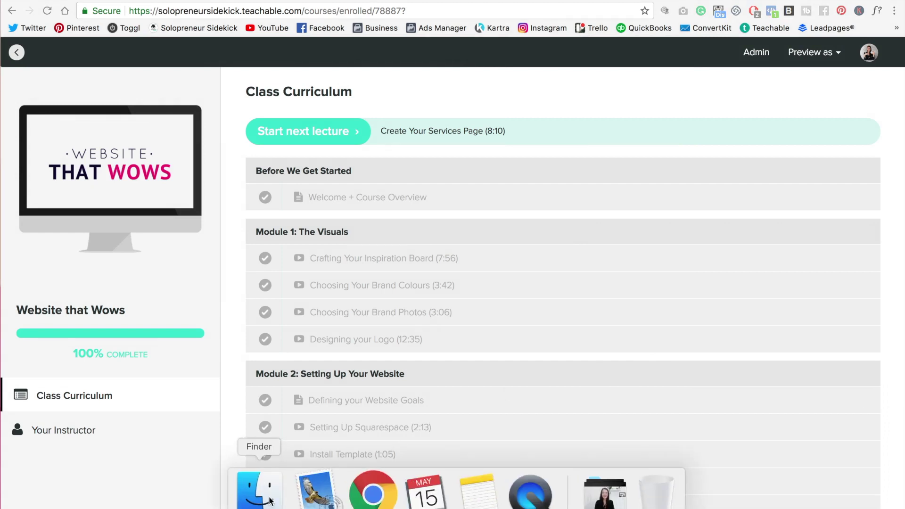
{"action": "left_click", "coordinate": [258, 492]}
{"action": "left_click", "coordinate": [305, 175]}
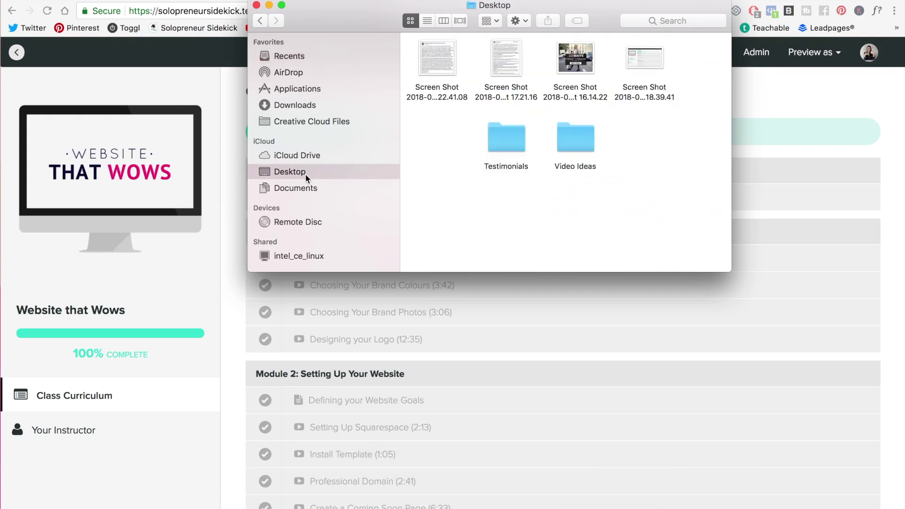
{"action": "left_click", "coordinate": [654, 63]}
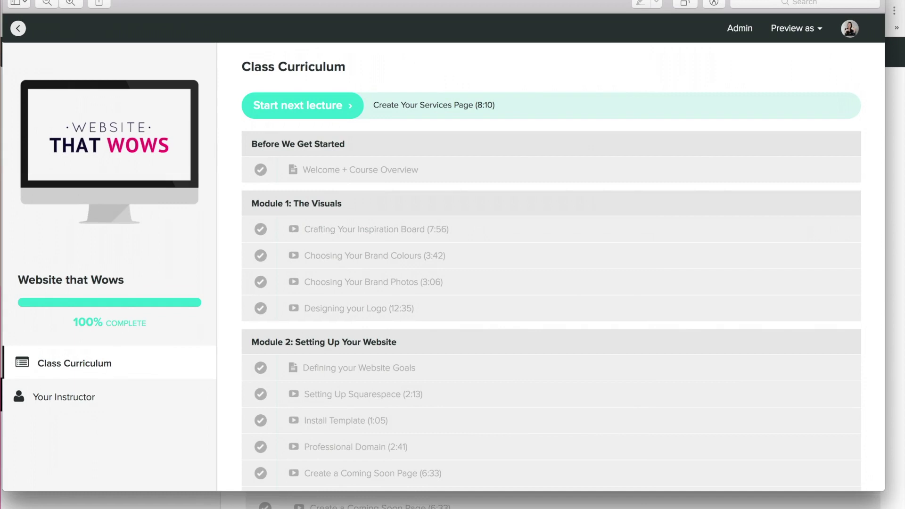
{"action": "key", "text": "super+w"}
{"action": "left_click", "coordinate": [228, 100]}
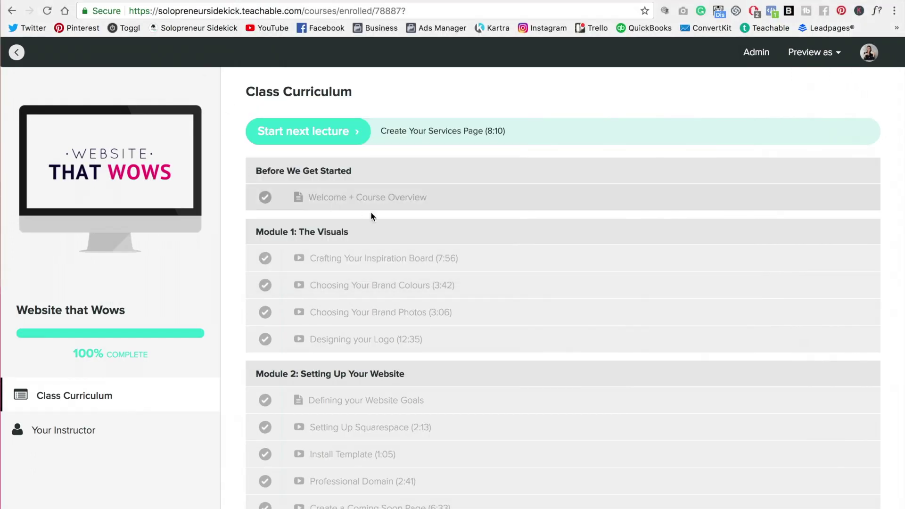
- Screenshot the Crafting Your Inspiration Board lecture page with its video, then go to the Canva tab
{"action": "left_click", "coordinate": [395, 258]}
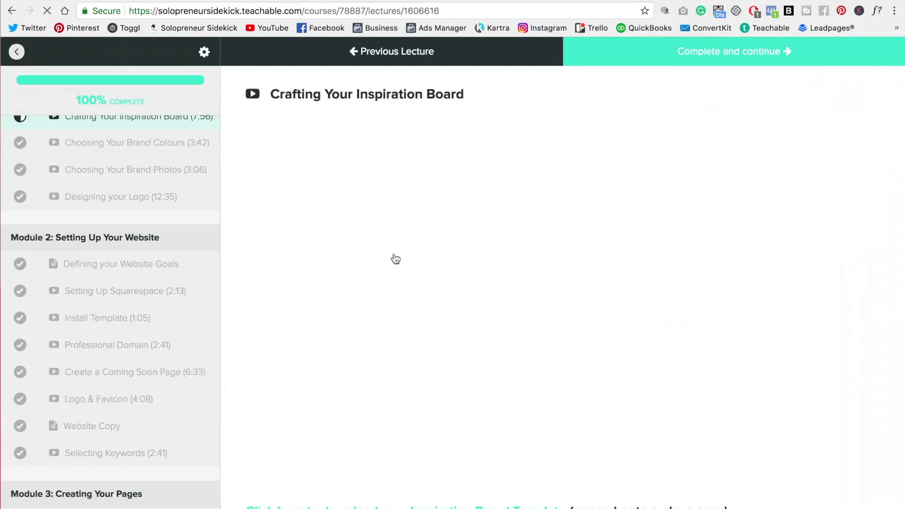
{"action": "scroll", "coordinate": [126, 303], "scroll_direction": "up", "scroll_amount": 4}
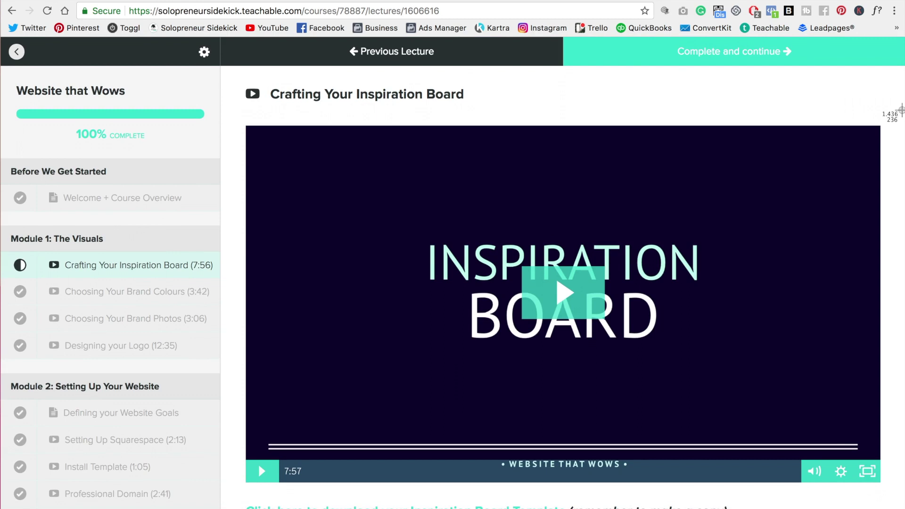
{"action": "key", "text": "super+shift+4"}
{"action": "left_click_drag", "start_coordinate": [1, 37], "coordinate": [743, 474]}
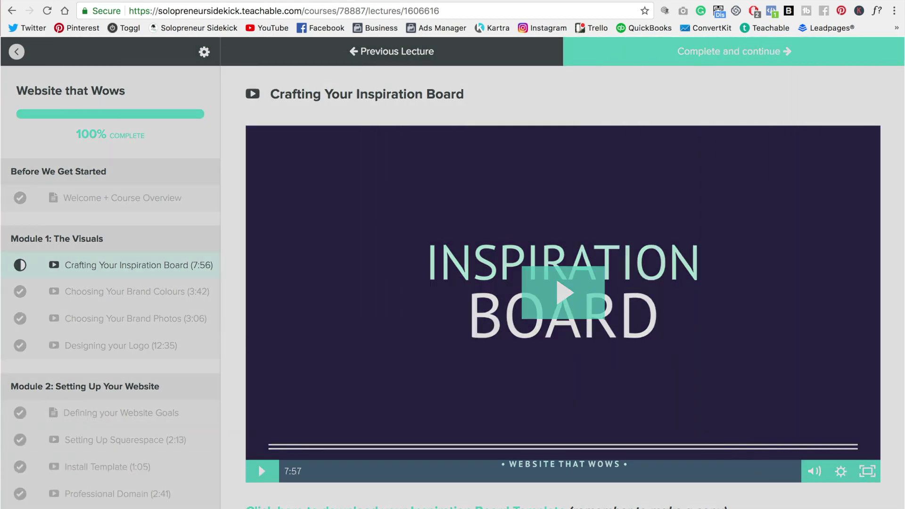
{"action": "mouse_move", "coordinate": [259, 507]}
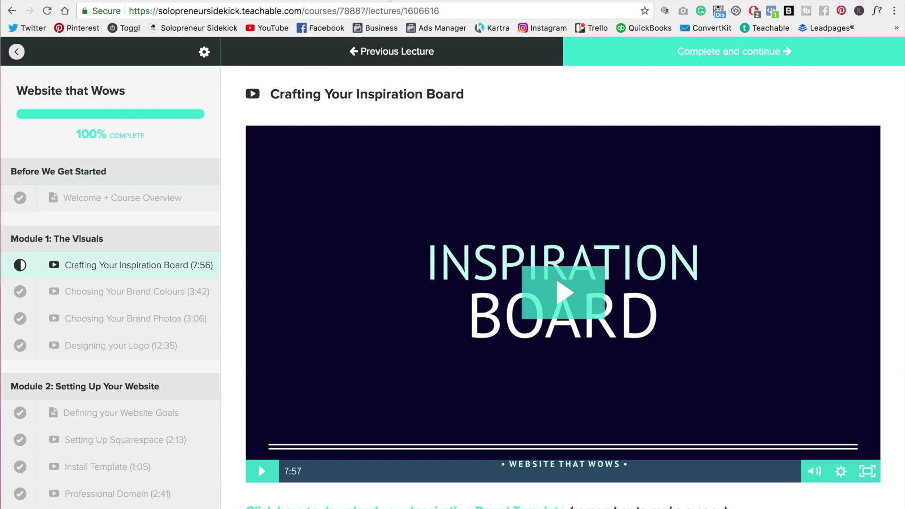
{"action": "key", "text": "ctrl+Tab"}
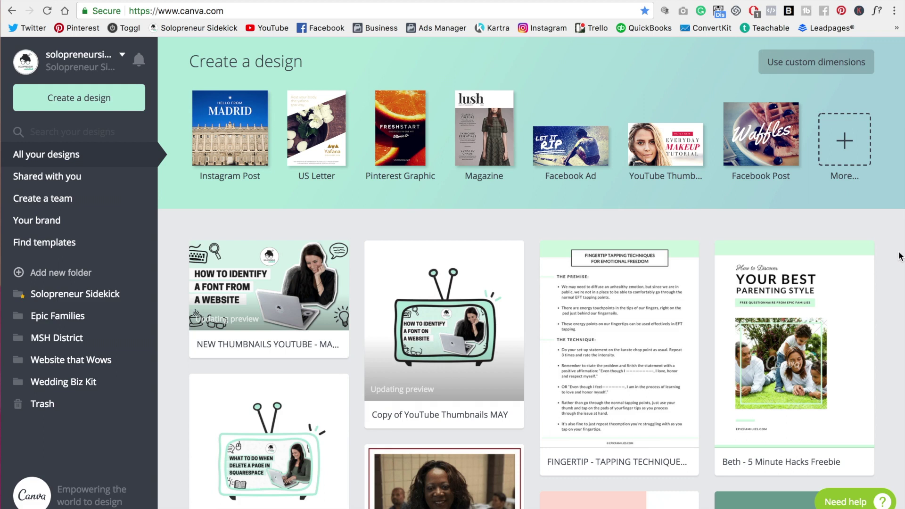
- Create a design with custom dimensions of 1000 px width and 1000 px height
{"action": "left_click", "coordinate": [809, 69]}
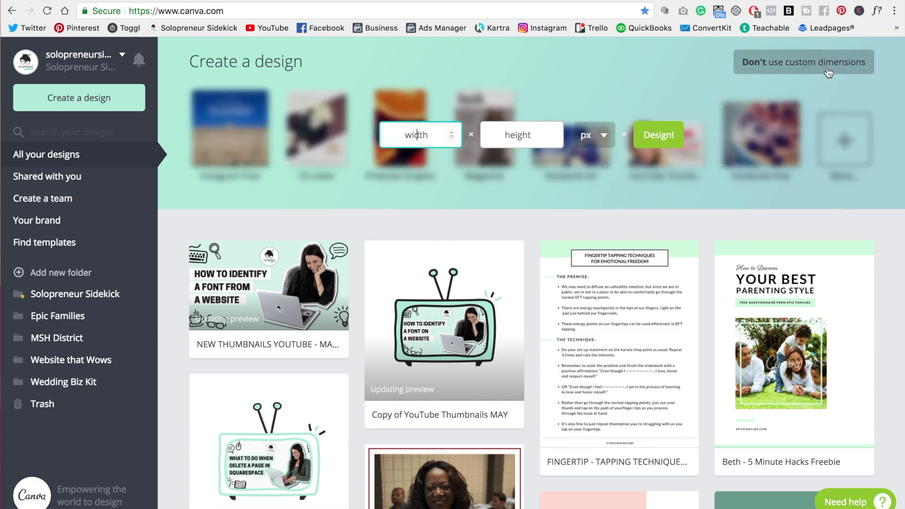
{"action": "type", "text": "1000"}
{"action": "key", "text": "Tab"}
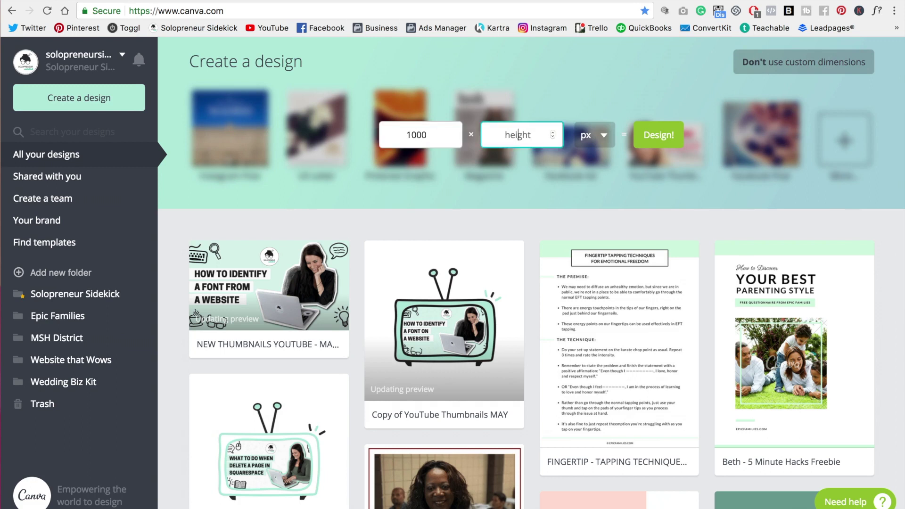
{"action": "type", "text": "1000"}
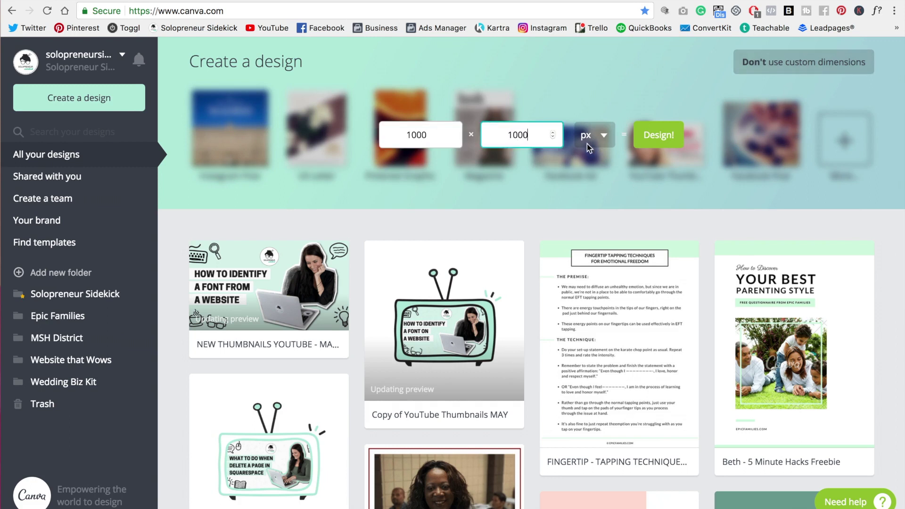
{"action": "left_click", "coordinate": [667, 137]}
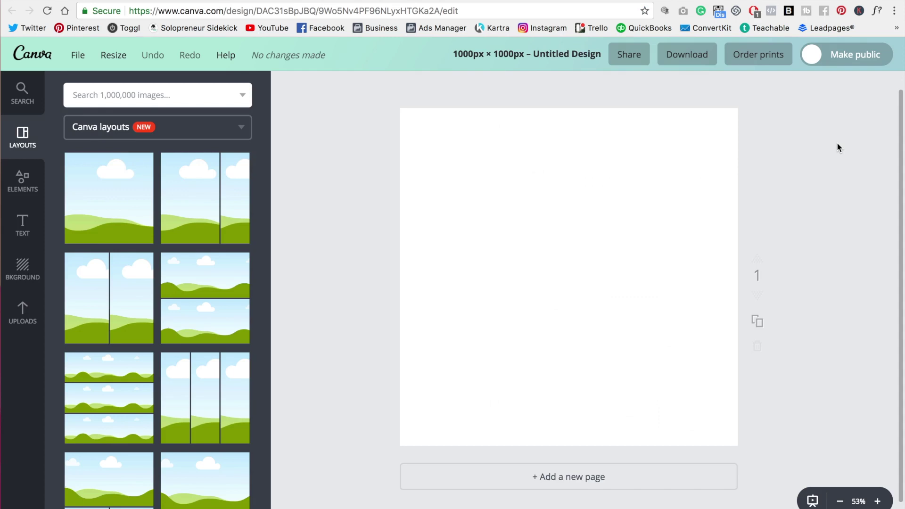
- Search images for 'laptop mockup' and filter the results to Free only
{"action": "left_click", "coordinate": [125, 90]}
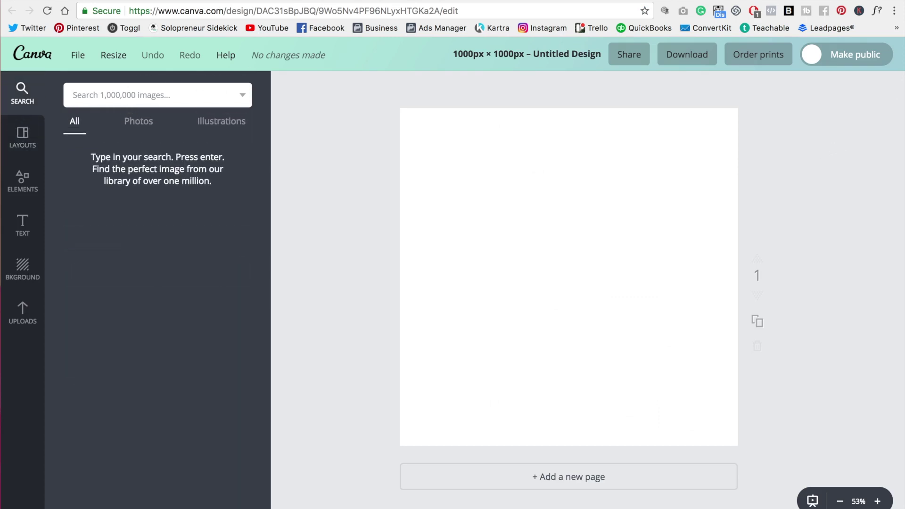
{"action": "type", "text": "laptop mo"}
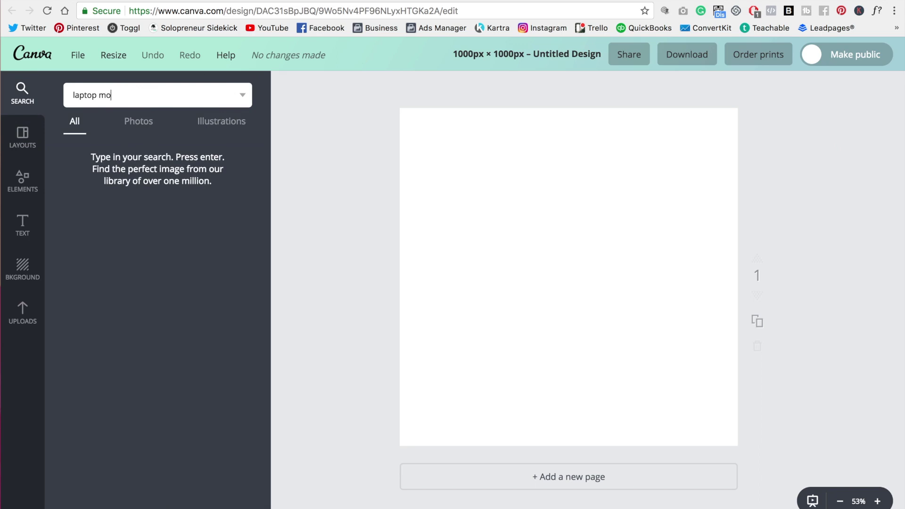
{"action": "type", "text": "ckup"}
{"action": "key", "text": "Return"}
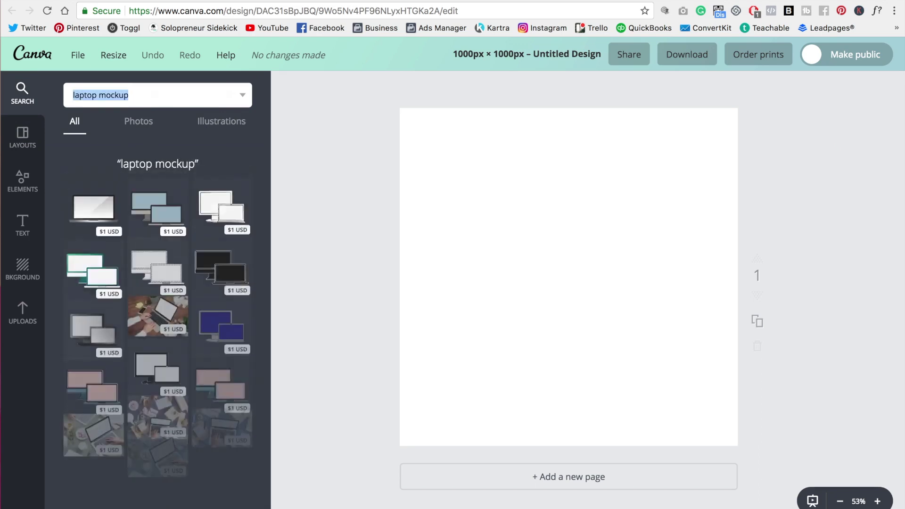
{"action": "scroll", "coordinate": [183, 230], "scroll_direction": "down", "scroll_amount": 3}
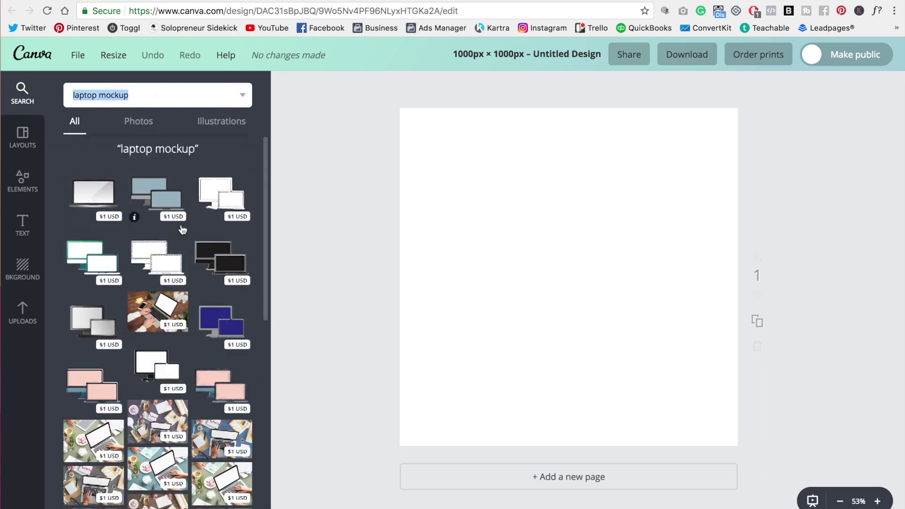
{"action": "scroll", "coordinate": [182, 229], "scroll_direction": "up", "scroll_amount": 3}
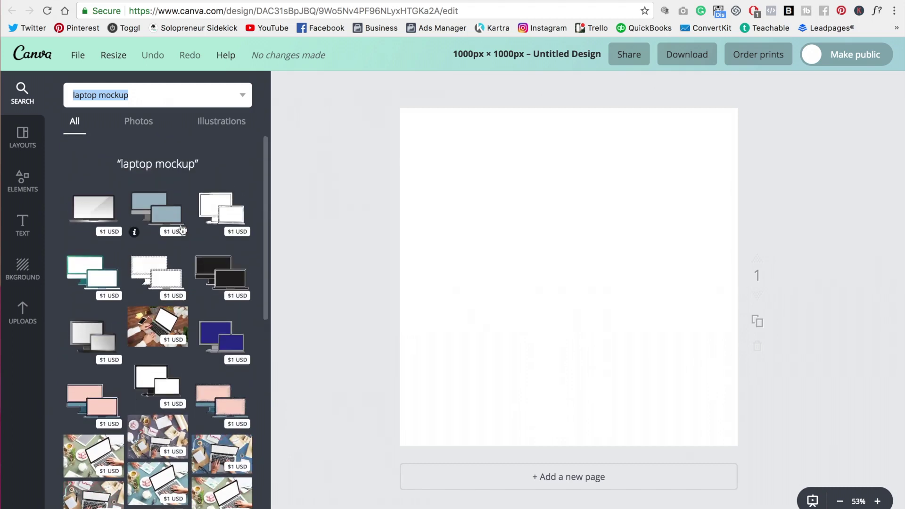
{"action": "left_click", "coordinate": [243, 101]}
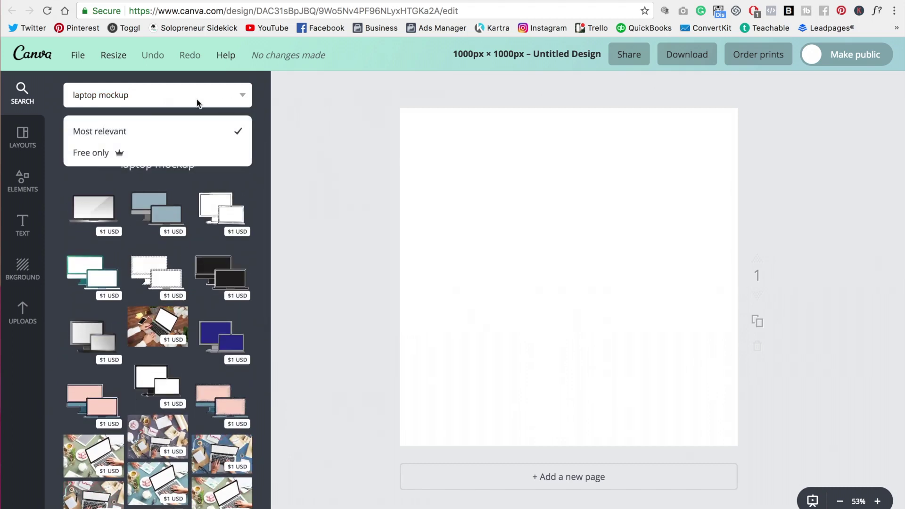
{"action": "left_click", "coordinate": [118, 151]}
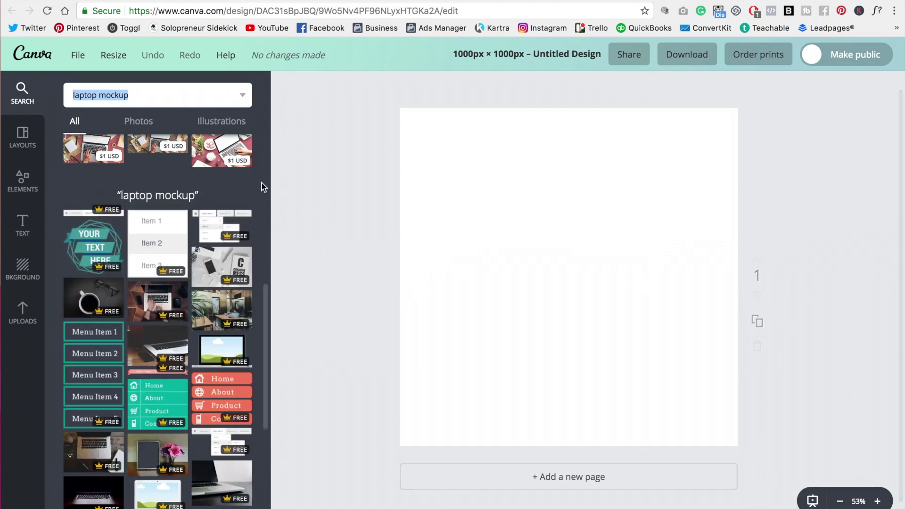
{"action": "scroll", "coordinate": [265, 180], "scroll_direction": "down", "scroll_amount": 2}
{"action": "scroll", "coordinate": [265, 180], "scroll_direction": "down", "scroll_amount": 1}
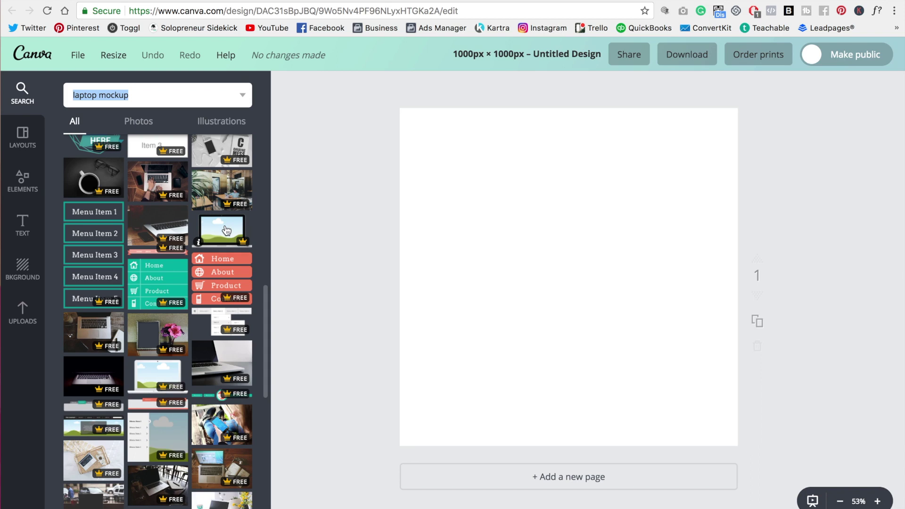
- Add a free laptop mockup to the centre of the design
{"action": "left_click", "coordinate": [226, 230]}
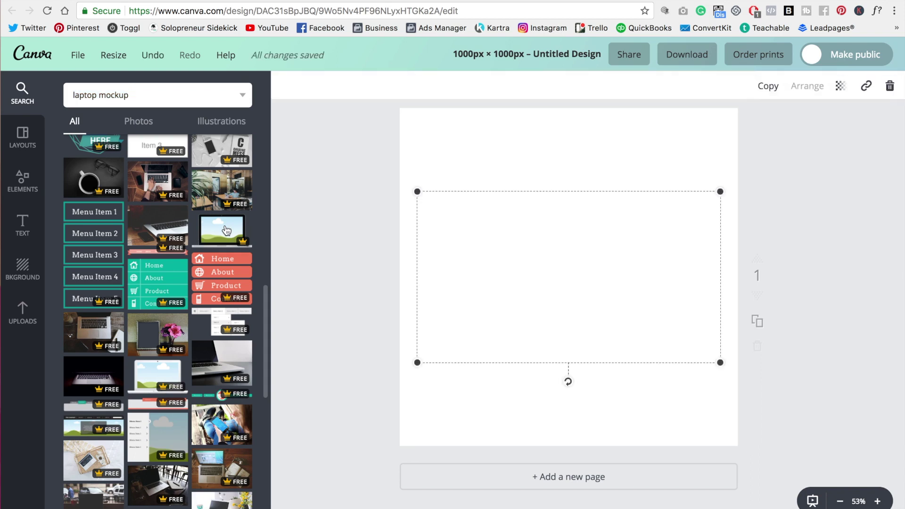
{"action": "left_click", "coordinate": [810, 156]}
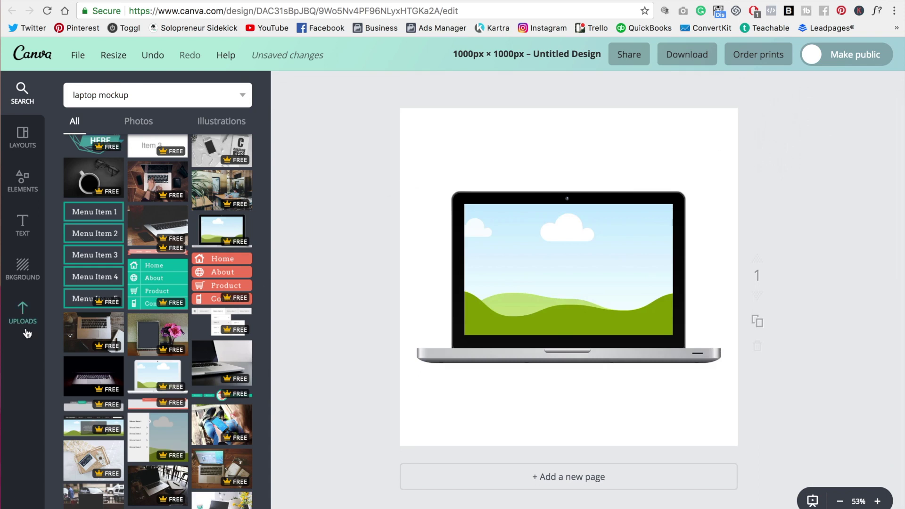
{"action": "left_click", "coordinate": [23, 312]}
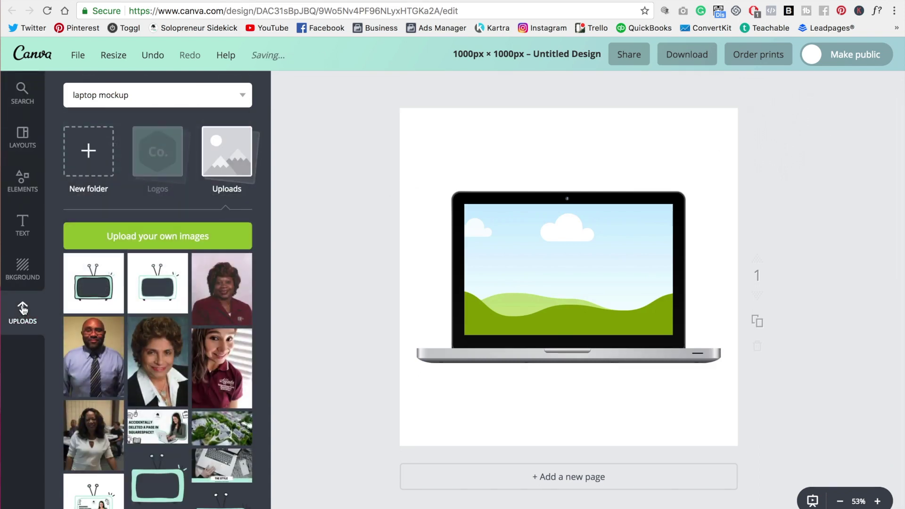
- Upload the two newest Desktop screenshots into Canva's Uploads
{"action": "left_click", "coordinate": [177, 242]}
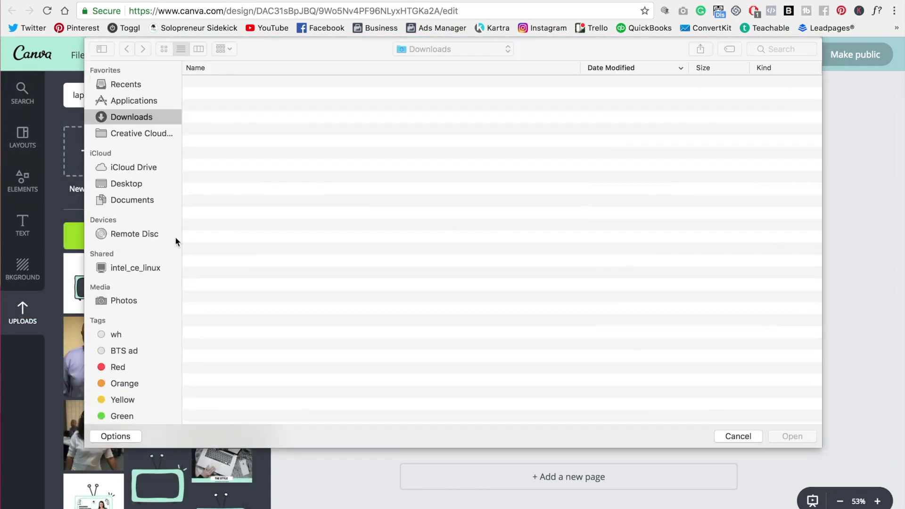
{"action": "left_click", "coordinate": [133, 186]}
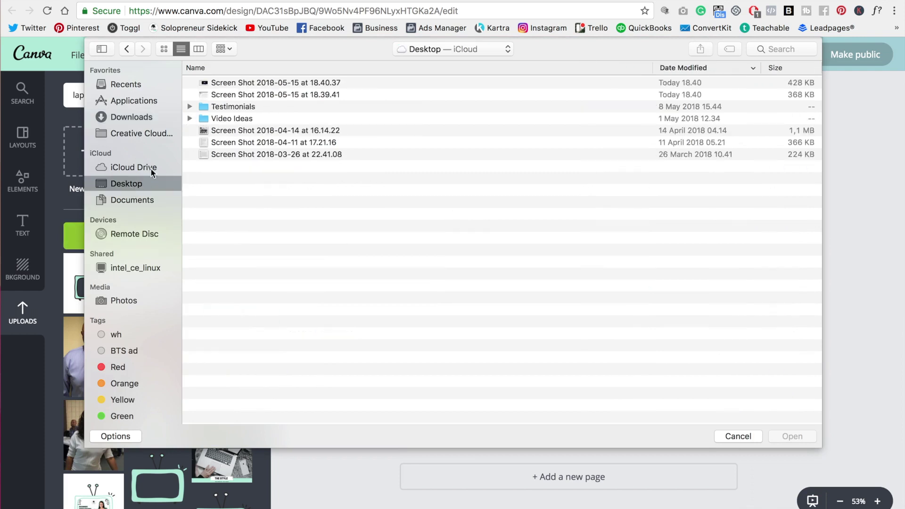
{"action": "left_click", "coordinate": [233, 84]}
{"action": "left_click", "coordinate": [233, 93], "text": "shift"}
{"action": "key", "text": "Return"}
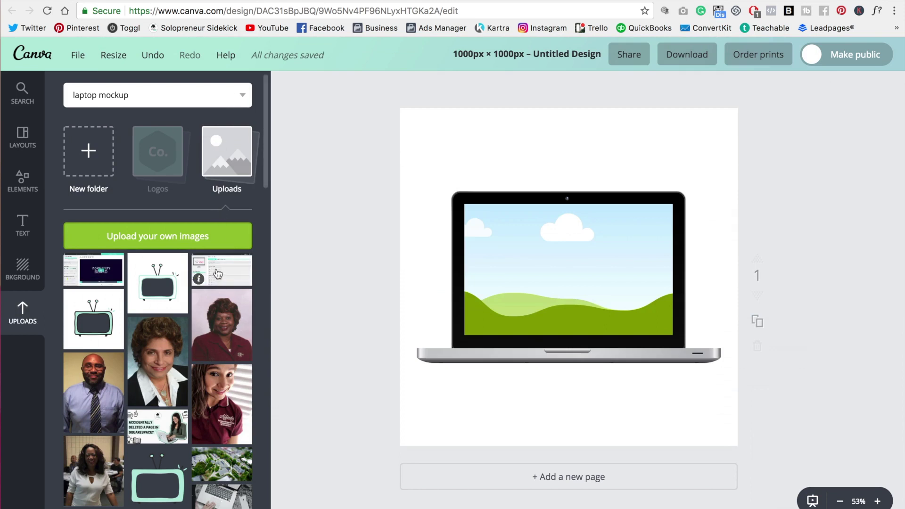
- Drop the Class Curriculum screenshot into the laptop screen and crop-shift it right to fill the display
{"action": "left_click_drag", "start_coordinate": [216, 268], "coordinate": [532, 262]}
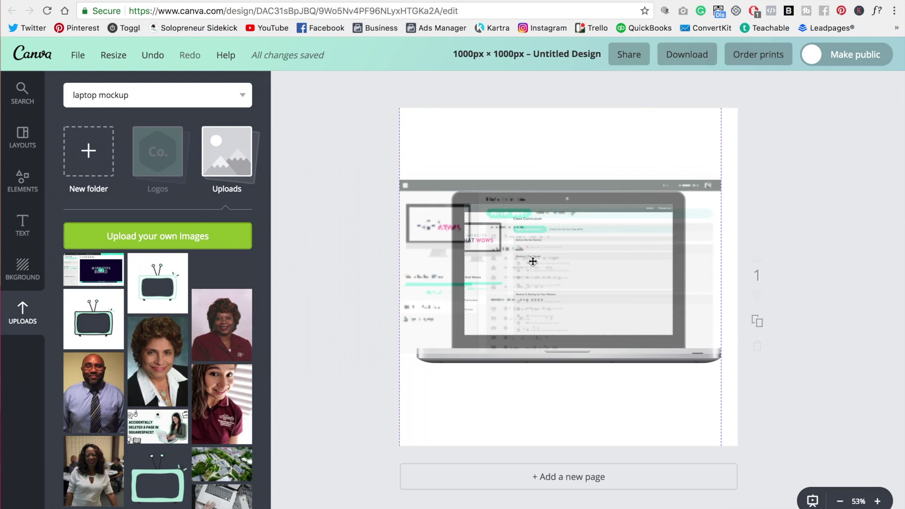
{"action": "left_click_drag", "start_coordinate": [532, 261], "coordinate": [532, 261]}
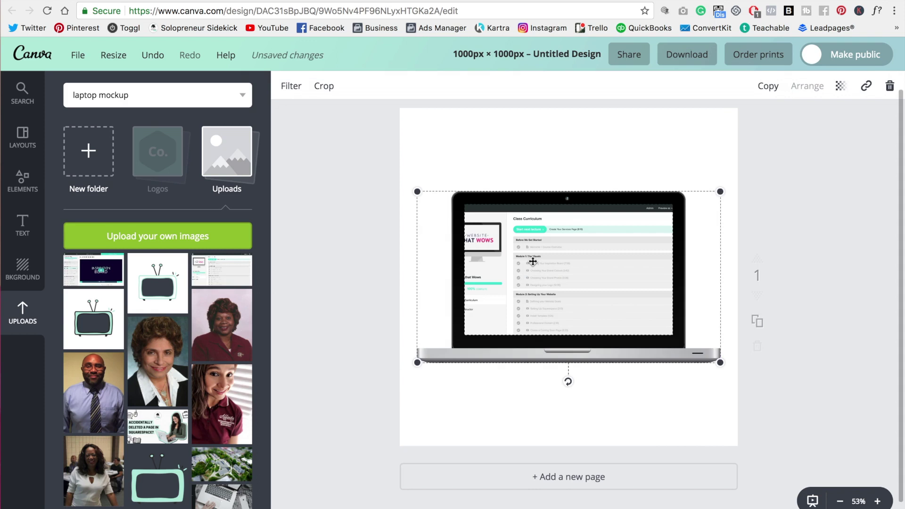
{"action": "left_click", "coordinate": [319, 87]}
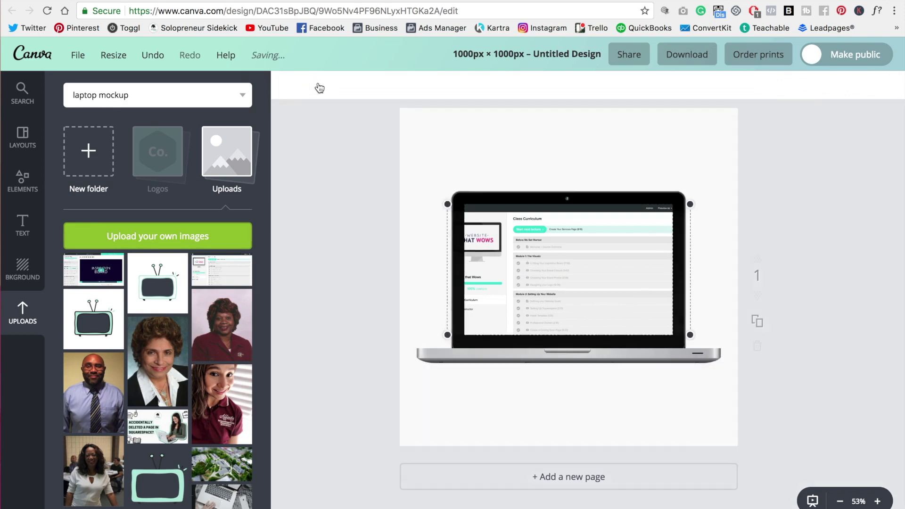
{"action": "left_click_drag", "start_coordinate": [519, 279], "coordinate": [534, 281]}
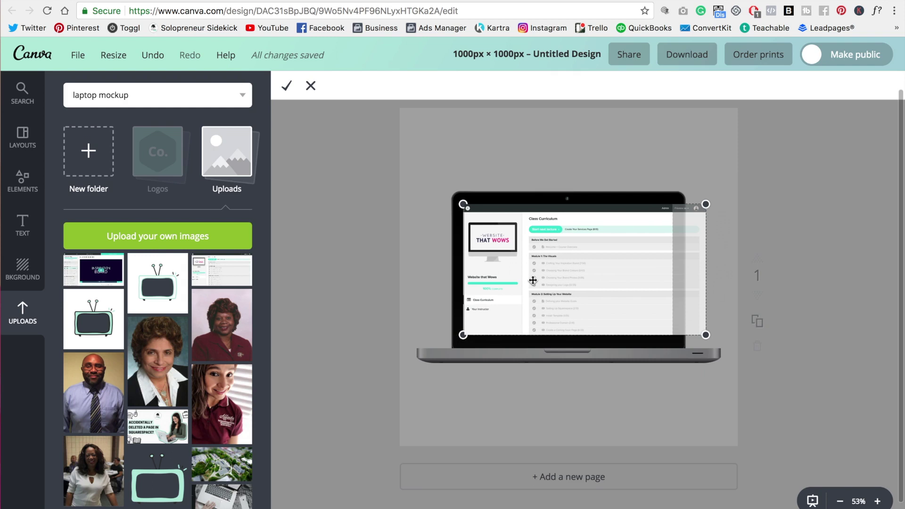
{"action": "left_click", "coordinate": [287, 91]}
{"action": "left_click", "coordinate": [832, 231]}
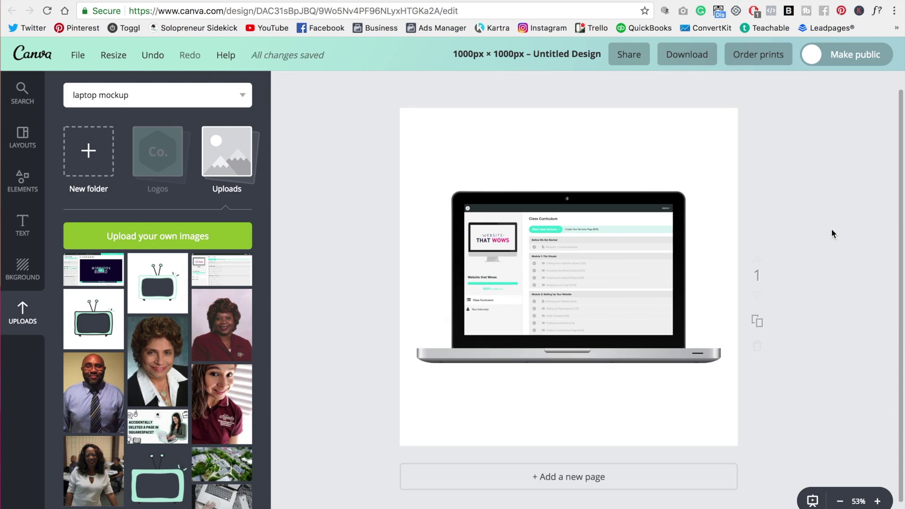
{"action": "left_click", "coordinate": [559, 246]}
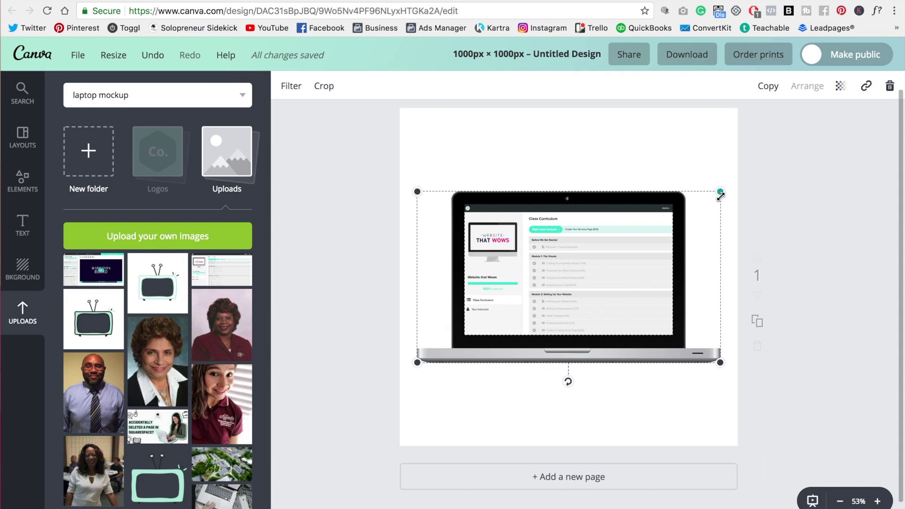
- Shrink the curriculum laptop slightly, nudge it up and right, and duplicate it
{"action": "key", "text": "ctrl+z"}
{"action": "left_click", "coordinate": [637, 267]}
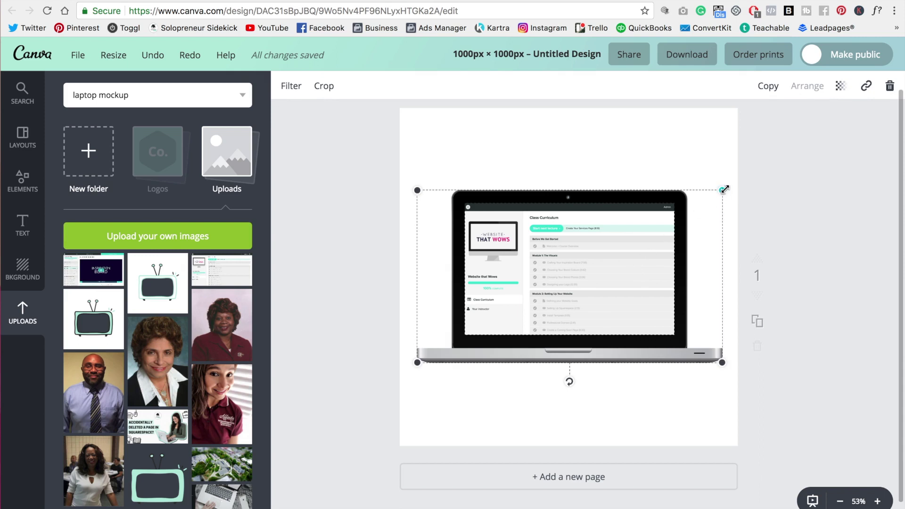
{"action": "left_click_drag", "start_coordinate": [719, 192], "coordinate": [680, 214]}
{"action": "left_click_drag", "start_coordinate": [501, 300], "coordinate": [518, 293]}
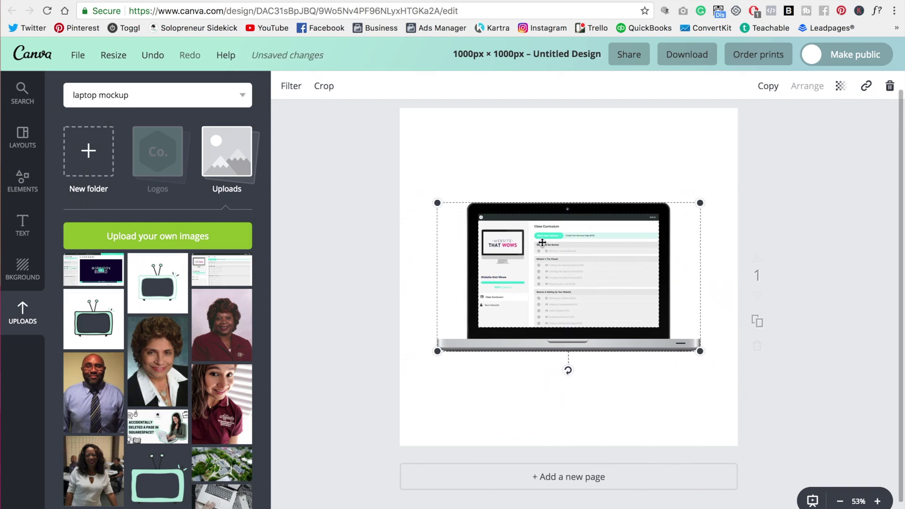
{"action": "left_click", "coordinate": [768, 86]}
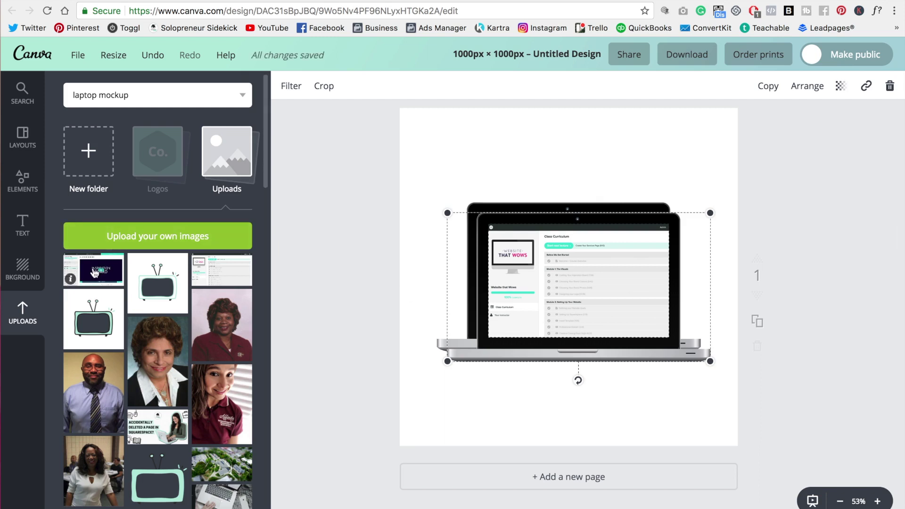
- Put the Inspiration Board lecture screenshot into the copied laptop, cropped and shifted right to fit
{"action": "left_click_drag", "start_coordinate": [92, 273], "coordinate": [584, 290]}
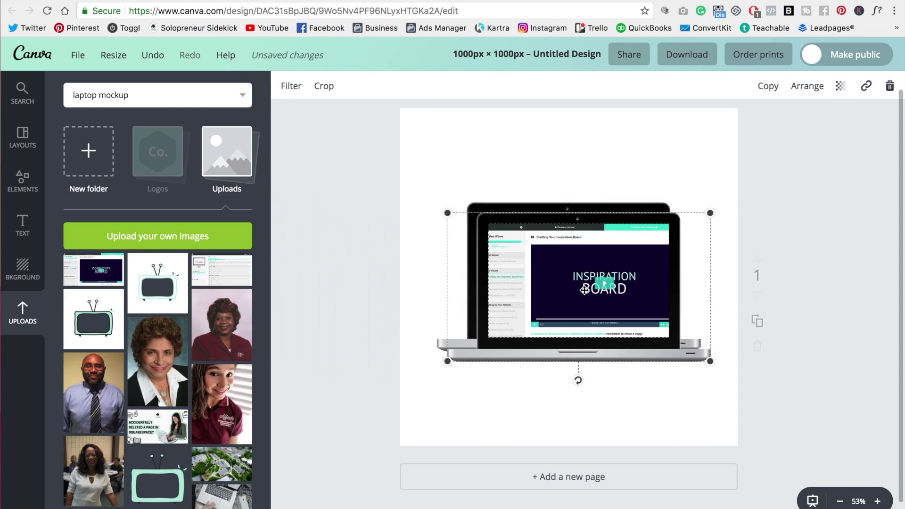
{"action": "left_click", "coordinate": [322, 87]}
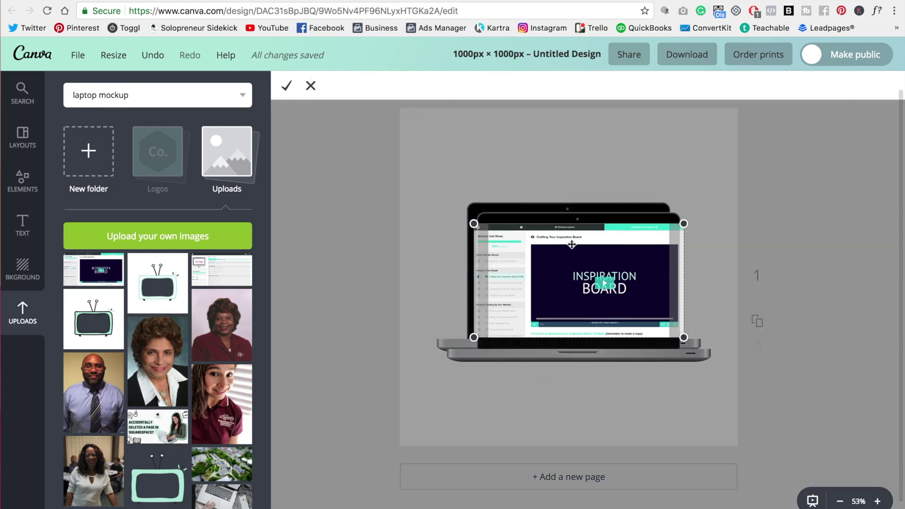
{"action": "left_click_drag", "start_coordinate": [509, 277], "coordinate": [523, 275]}
{"action": "left_click", "coordinate": [286, 86]}
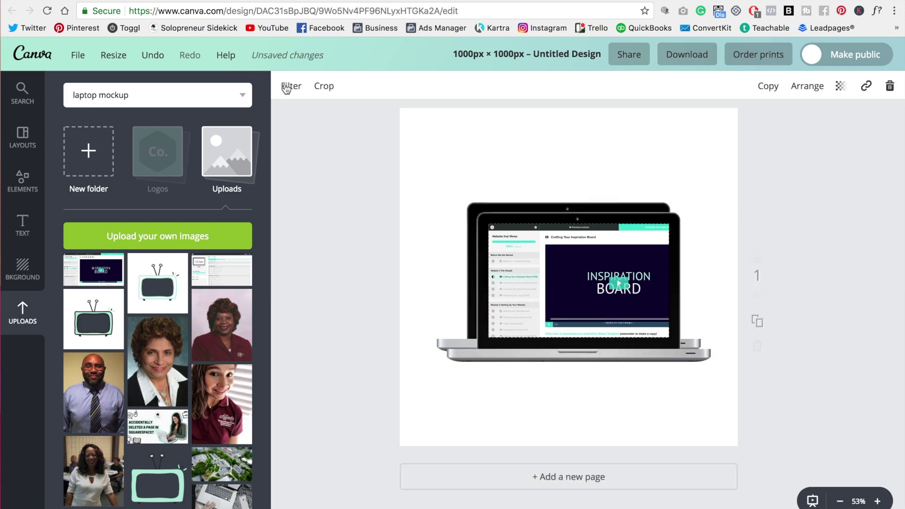
{"action": "left_click", "coordinate": [347, 316]}
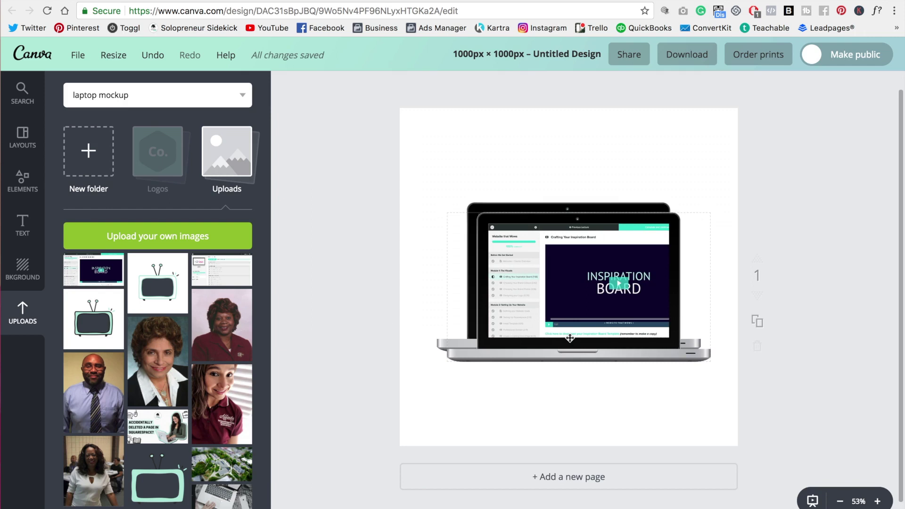
- Duplicate the lecture laptop and fill the copy's screen with the curriculum screenshot, cropped to fit
{"action": "left_click", "coordinate": [577, 332]}
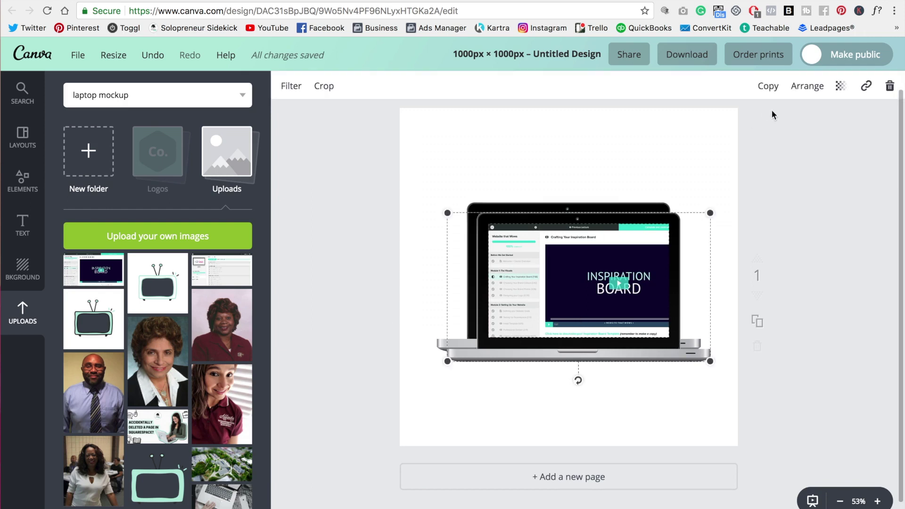
{"action": "left_click", "coordinate": [768, 86]}
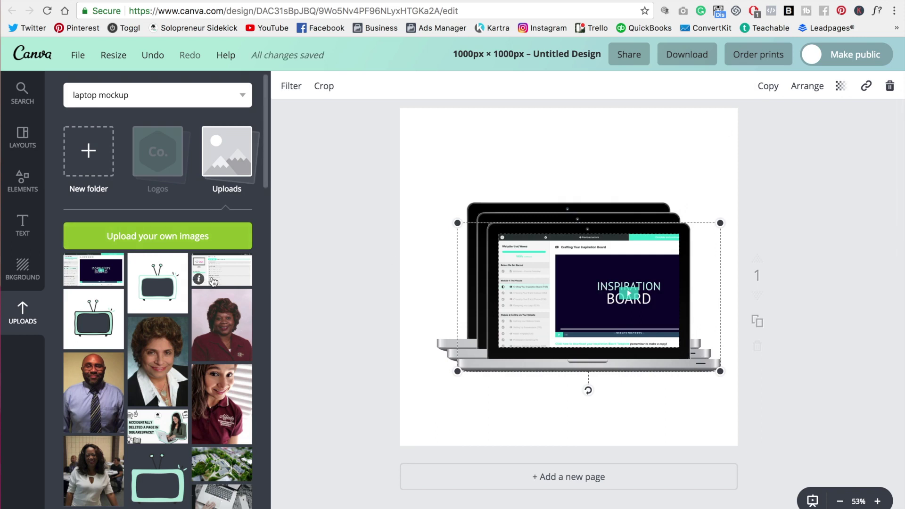
{"action": "left_click_drag", "start_coordinate": [213, 281], "coordinate": [532, 261]}
{"action": "left_click", "coordinate": [322, 87]}
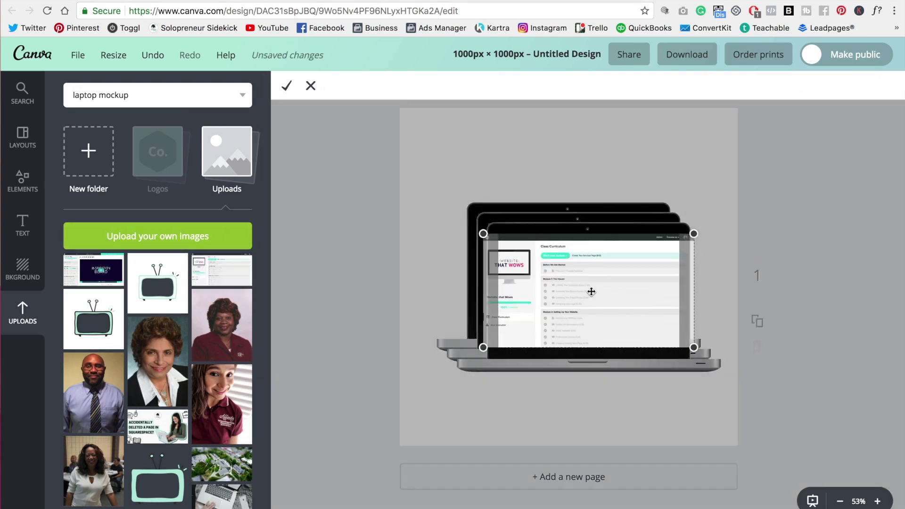
{"action": "left_click_drag", "start_coordinate": [591, 291], "coordinate": [570, 293]}
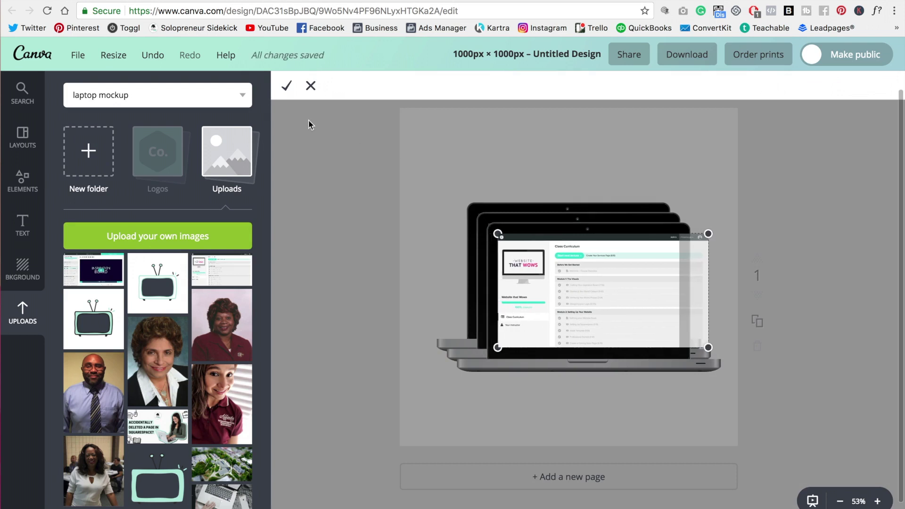
{"action": "left_click", "coordinate": [287, 86]}
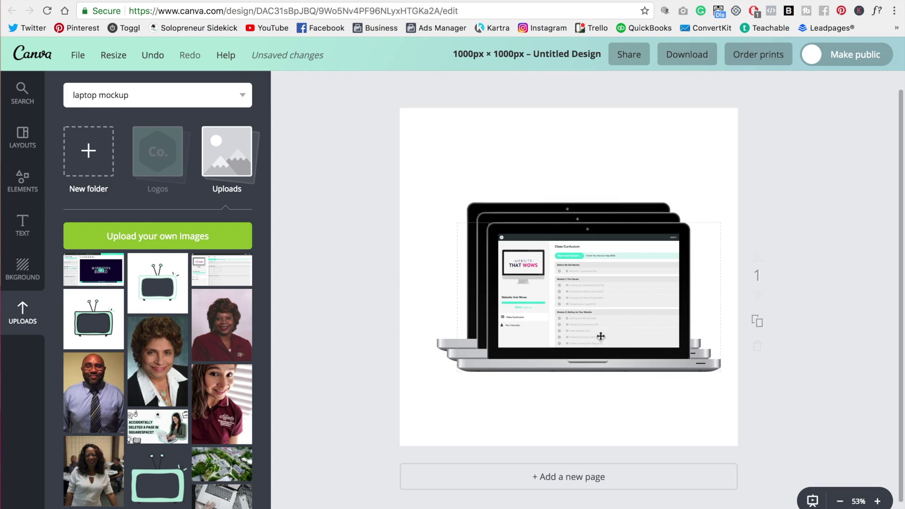
- Move the front laptop up-right and the rear laptop up-left to stagger them
{"action": "left_click_drag", "start_coordinate": [600, 337], "coordinate": [615, 304]}
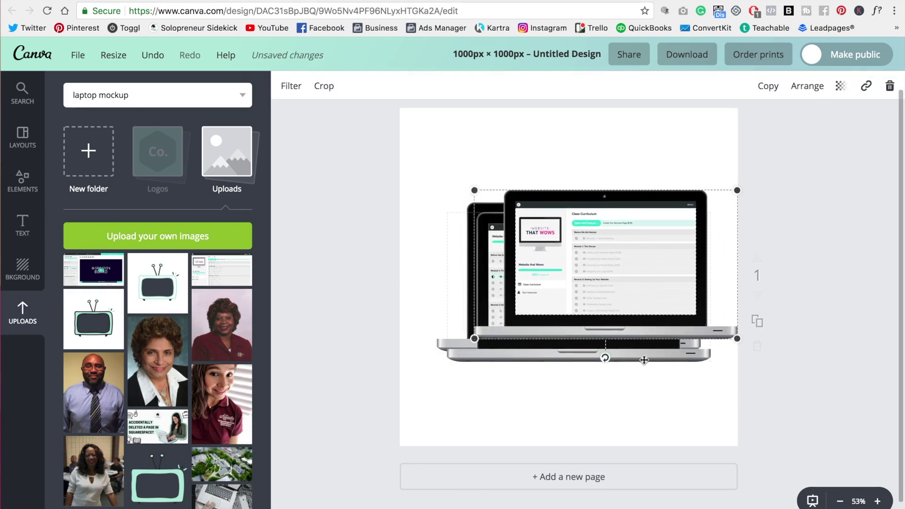
{"action": "left_click", "coordinate": [446, 398]}
{"action": "left_click_drag", "start_coordinate": [441, 358], "coordinate": [437, 325]}
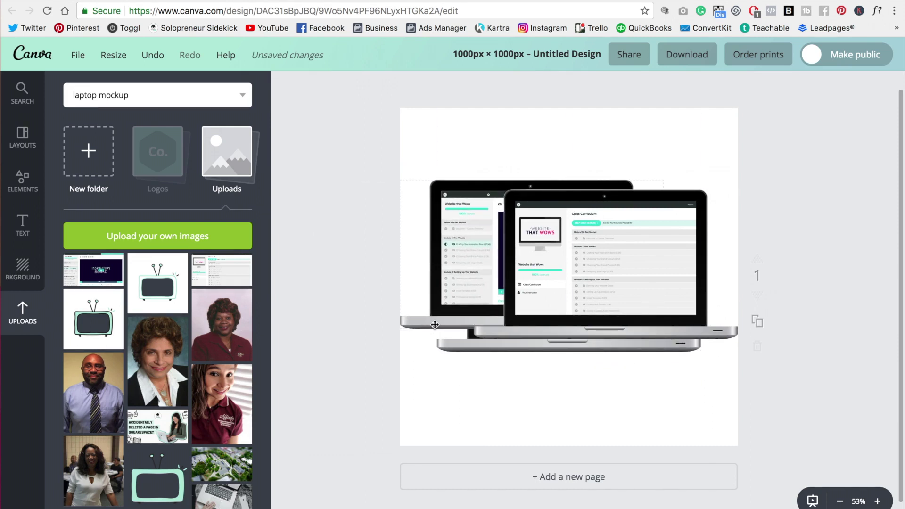
- Send the front right laptop back one layer
{"action": "left_click", "coordinate": [667, 242]}
{"action": "left_click", "coordinate": [807, 87]}
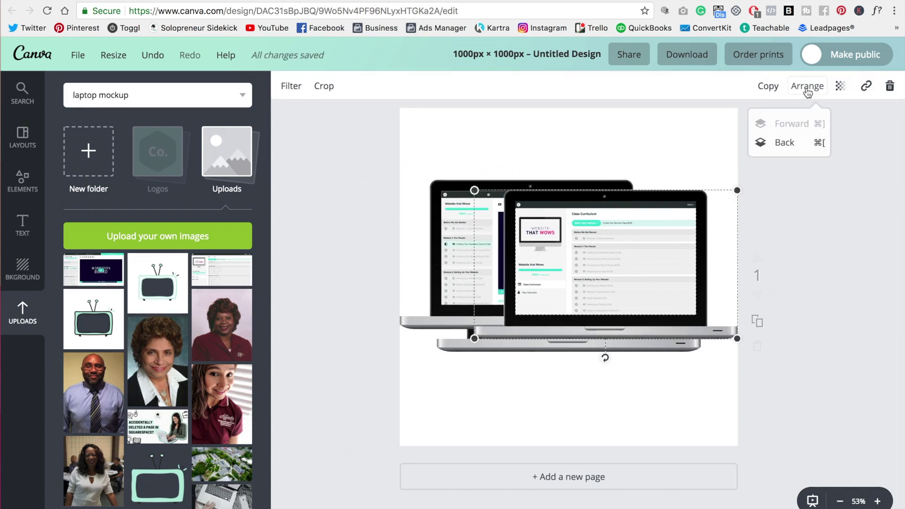
{"action": "left_click", "coordinate": [796, 142]}
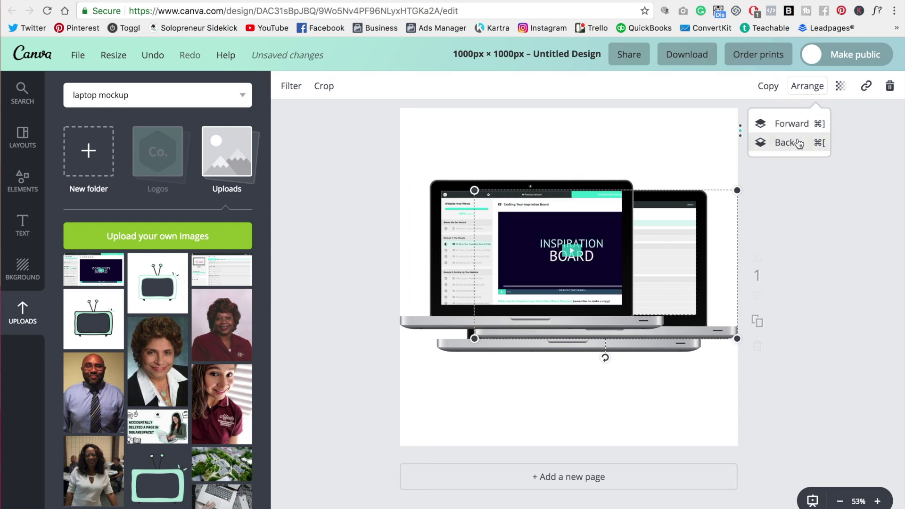
- Send the Inspiration Board laptop to the very back, then nudge the right laptop up slightly
{"action": "left_click", "coordinate": [796, 143]}
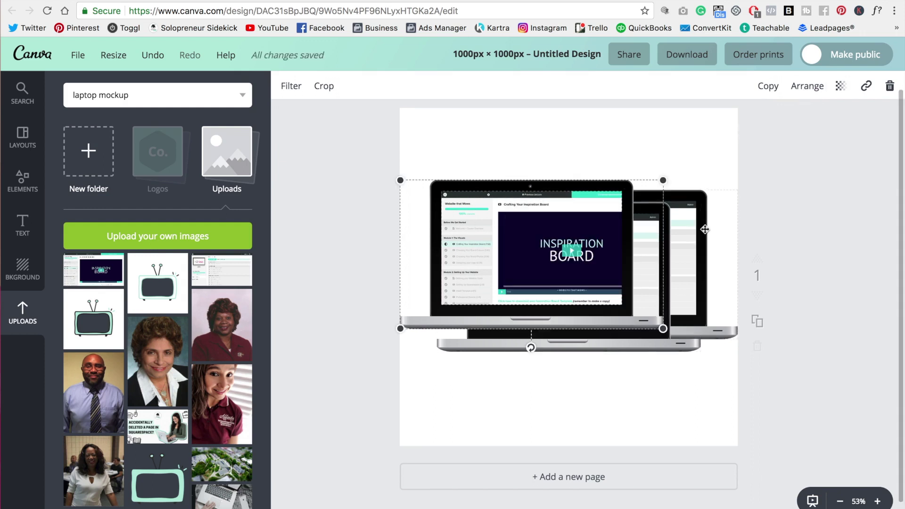
{"action": "left_click", "coordinate": [812, 87]}
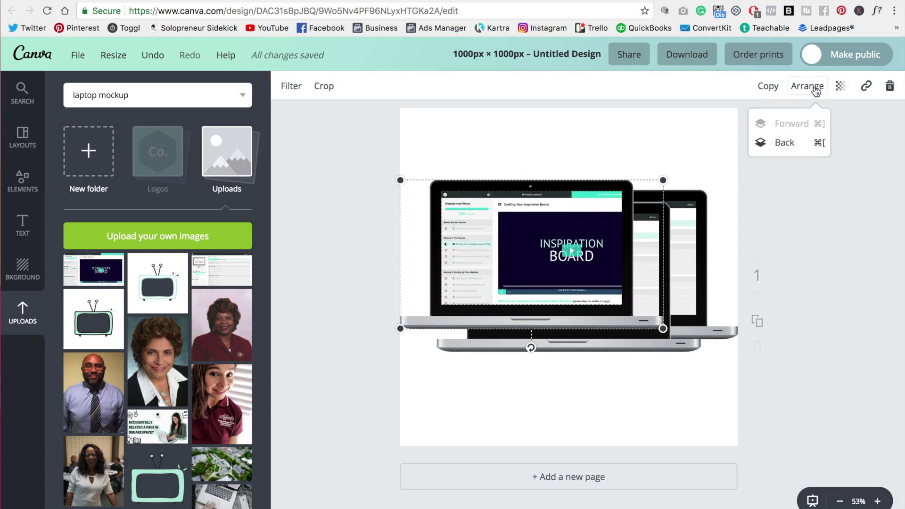
{"action": "left_click", "coordinate": [803, 144]}
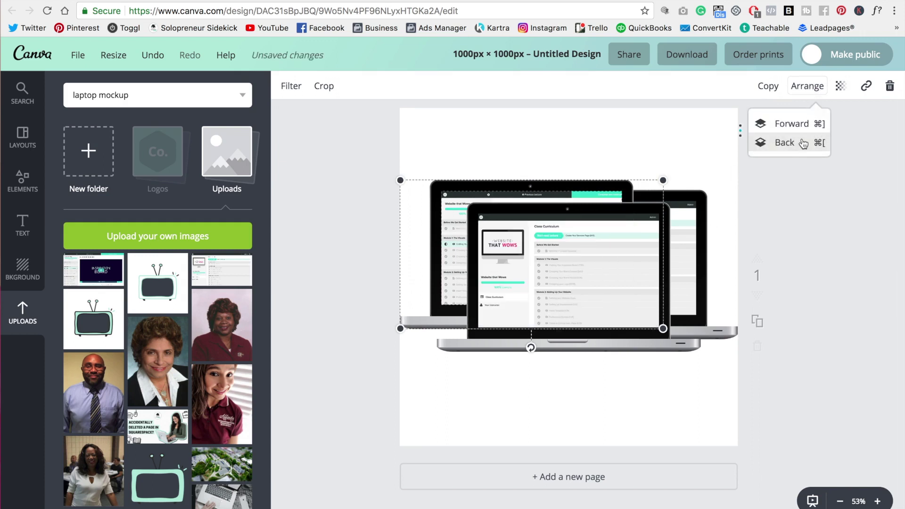
{"action": "left_click", "coordinate": [802, 144]}
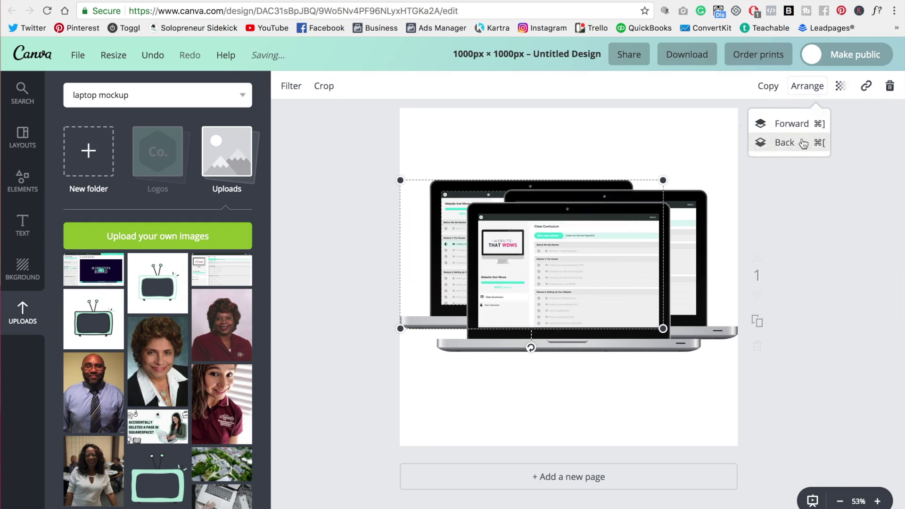
{"action": "left_click", "coordinate": [862, 181]}
{"action": "left_click_drag", "start_coordinate": [707, 255], "coordinate": [709, 250]}
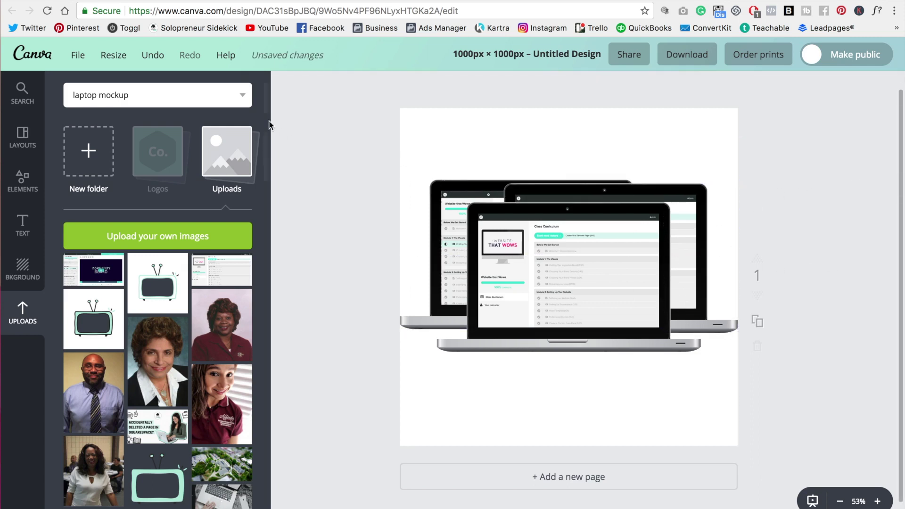
{"action": "left_click_drag", "start_coordinate": [318, 141], "coordinate": [712, 382]}
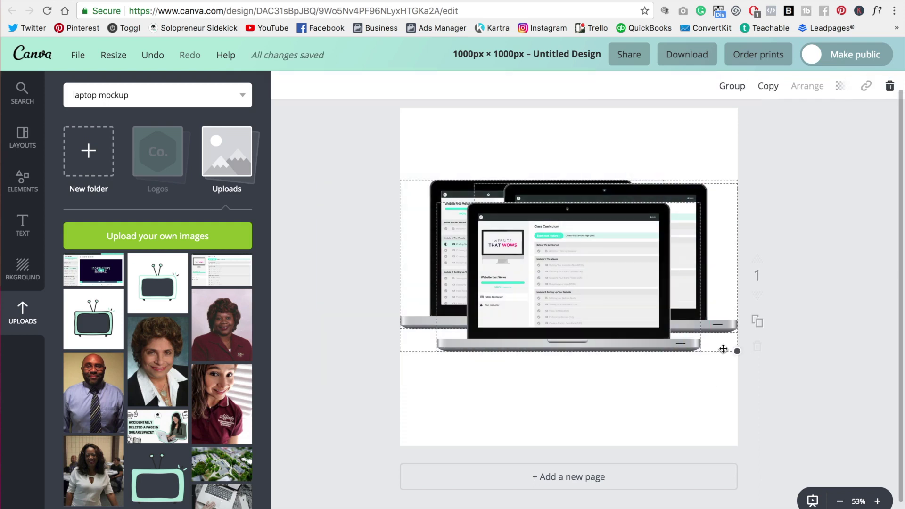
- Shrink the three-laptop group slightly by its corner handle
{"action": "left_click", "coordinate": [846, 164]}
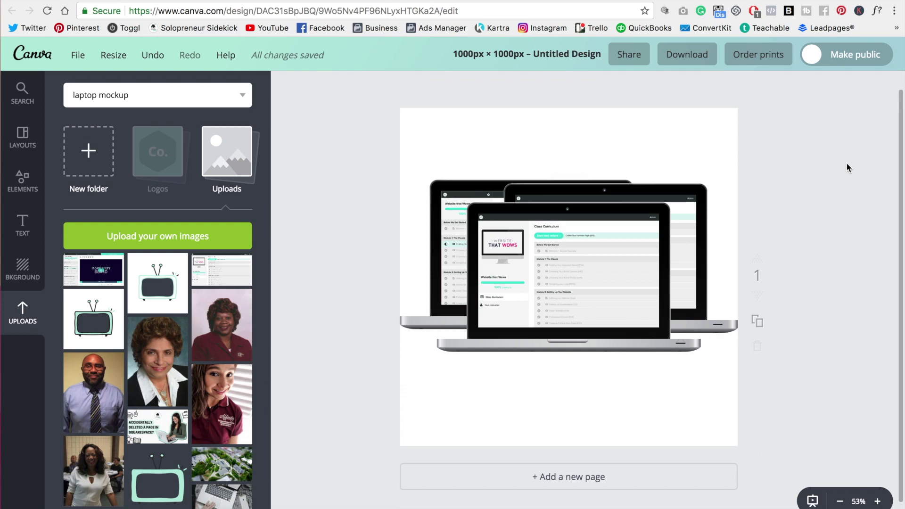
{"action": "left_click_drag", "start_coordinate": [317, 146], "coordinate": [695, 333]}
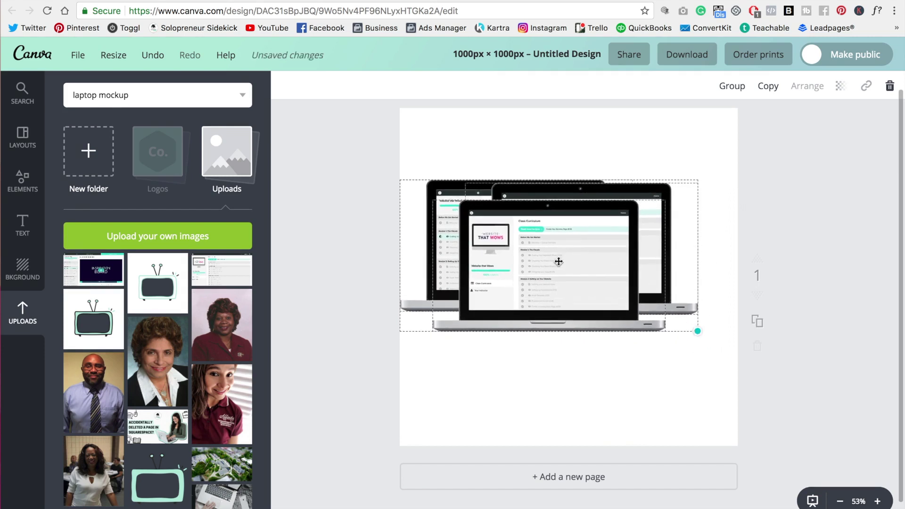
{"action": "left_click_drag", "start_coordinate": [559, 259], "coordinate": [572, 265]}
- Fan the laptops out: front down-right, back right further right, left up-left
{"action": "left_click_drag", "start_coordinate": [666, 231], "coordinate": [674, 252]}
{"action": "left_click", "coordinate": [677, 217]}
{"action": "left_click_drag", "start_coordinate": [677, 217], "coordinate": [697, 219]}
{"action": "left_click_drag", "start_coordinate": [455, 228], "coordinate": [449, 220]}
- Delete the two back laptops, keeping only the curriculum laptop
{"action": "left_click", "coordinate": [780, 160]}
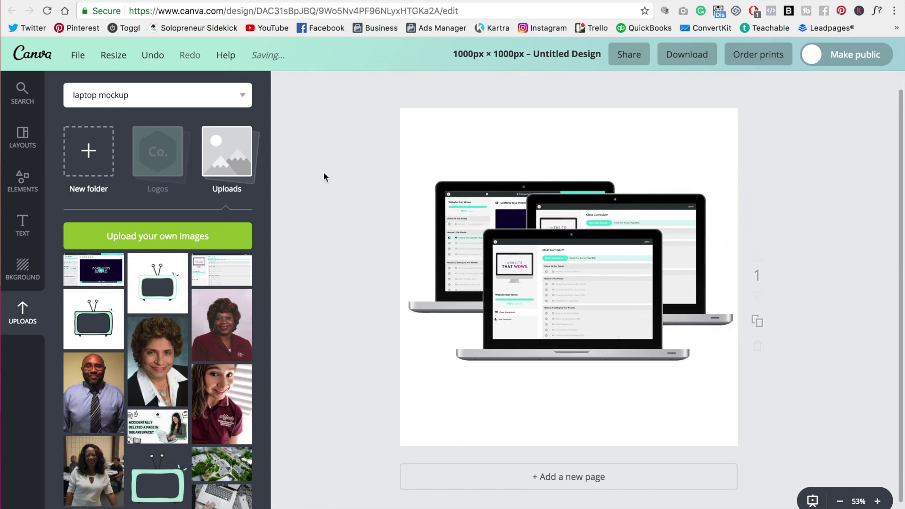
{"action": "left_click_drag", "start_coordinate": [310, 169], "coordinate": [545, 204]}
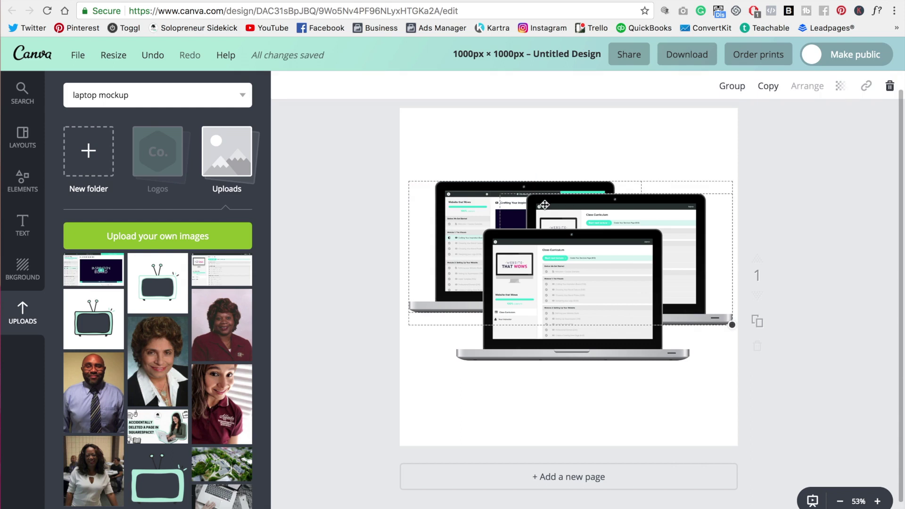
{"action": "key", "text": "Delete"}
- Nudge the laptop upward and change the elements search to 'phone mockup'
{"action": "left_click_drag", "start_coordinate": [574, 272], "coordinate": [569, 260]}
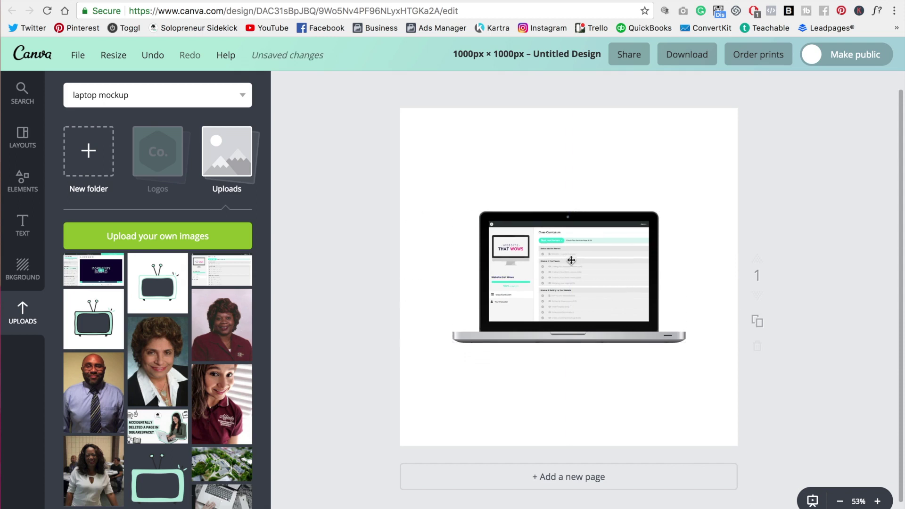
{"action": "left_click", "coordinate": [115, 103]}
{"action": "double_click", "coordinate": [77, 93]}
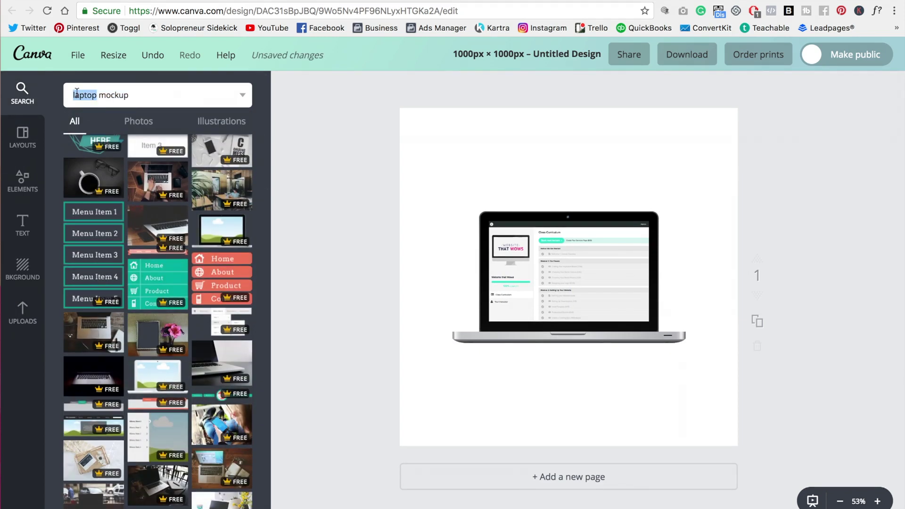
{"action": "type", "text": "phone"}
{"action": "key", "text": "Return"}
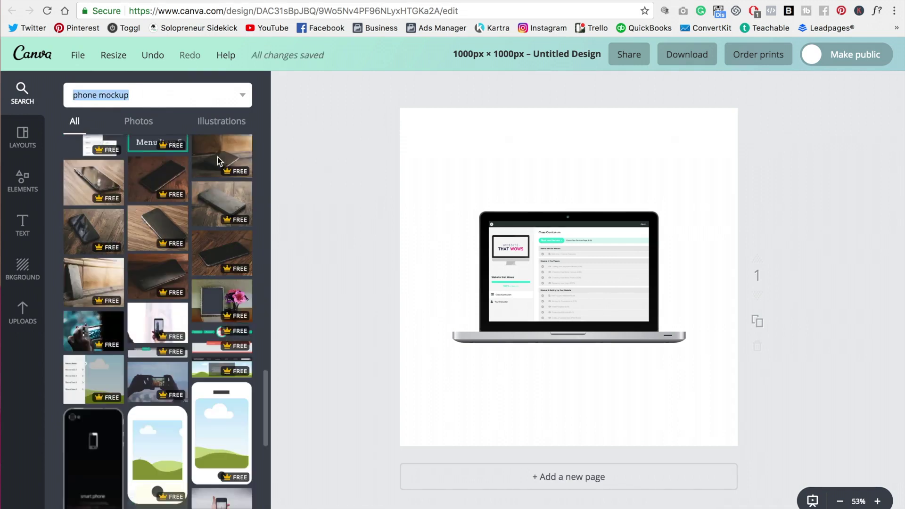
- Add the cloud-and-hills phone mockup, shrink it, and move it toward the laptop's right edge
{"action": "scroll", "coordinate": [217, 160], "scroll_direction": "down", "scroll_amount": 3}
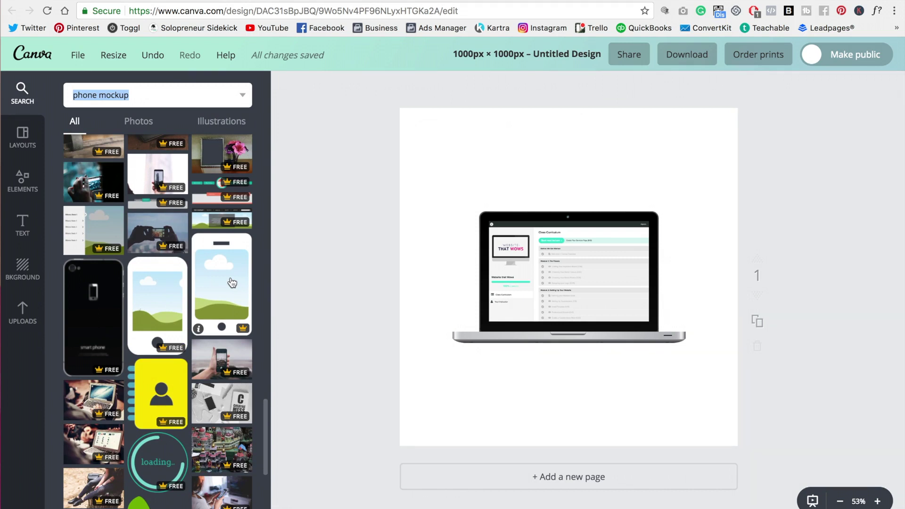
{"action": "scroll", "coordinate": [231, 278], "scroll_direction": "down", "scroll_amount": 2}
{"action": "left_click", "coordinate": [226, 212]}
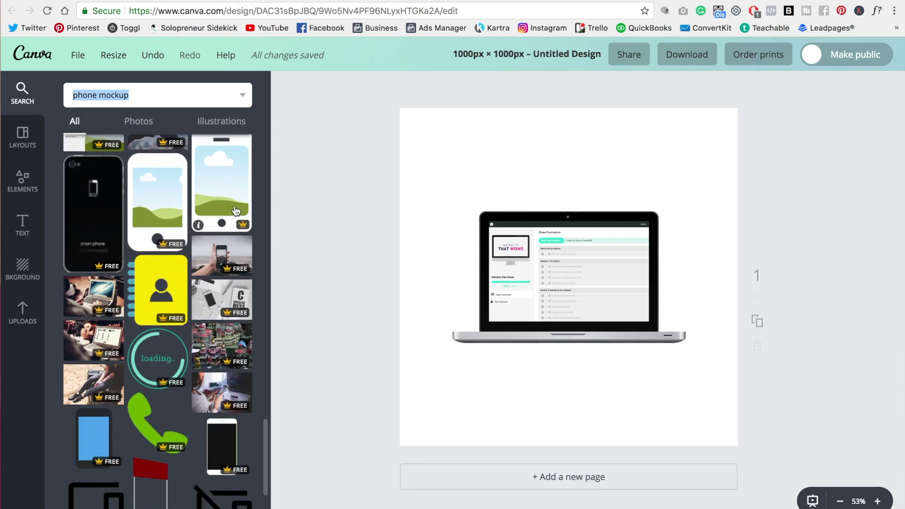
{"action": "left_click_drag", "start_coordinate": [638, 157], "coordinate": [536, 317]}
{"action": "left_click_drag", "start_coordinate": [528, 377], "coordinate": [650, 325]}
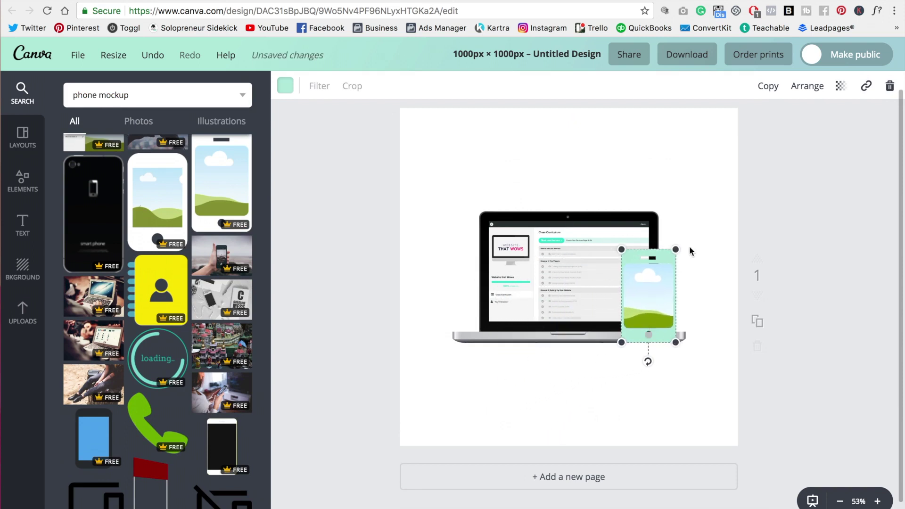
- Make the phone slightly smaller against the laptop's right edge
{"action": "left_click_drag", "start_coordinate": [674, 250], "coordinate": [670, 259]}
{"action": "left_click", "coordinate": [818, 196]}
{"action": "left_click", "coordinate": [630, 298]}
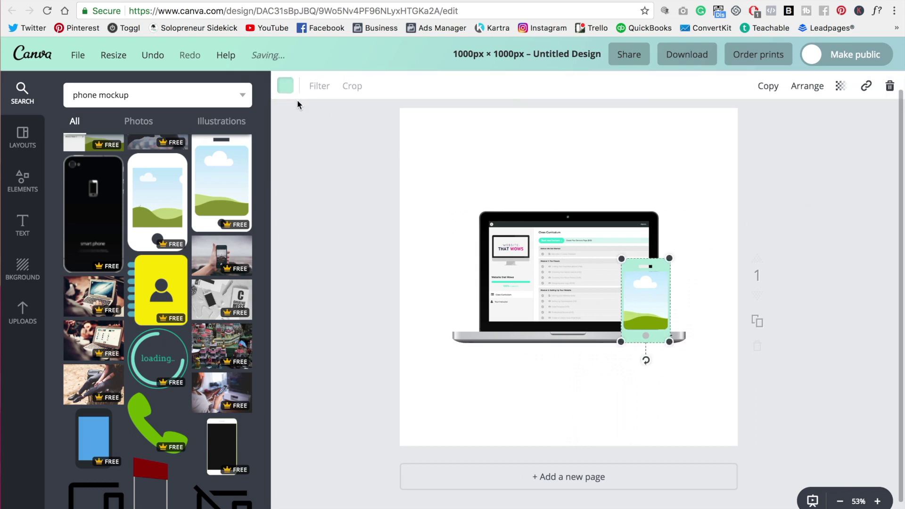
- Recolour the phone mockup's body black
{"action": "left_click", "coordinate": [285, 86]}
{"action": "scroll", "coordinate": [375, 203], "scroll_direction": "down", "scroll_amount": 2}
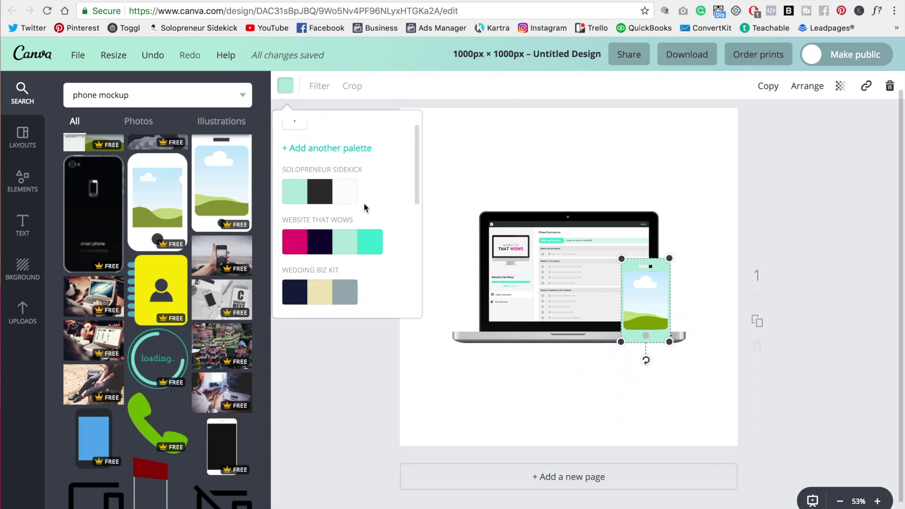
{"action": "scroll", "coordinate": [363, 202], "scroll_direction": "down", "scroll_amount": 5}
{"action": "scroll", "coordinate": [309, 255], "scroll_direction": "down", "scroll_amount": 3}
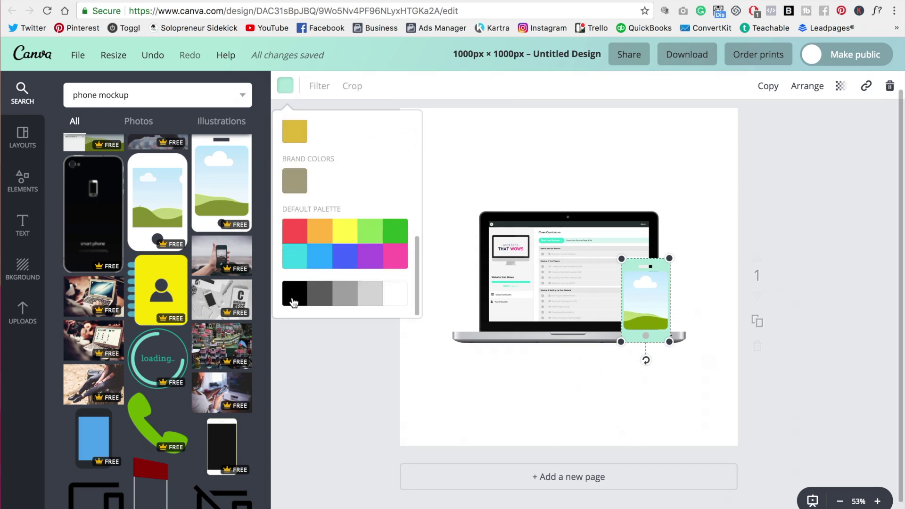
{"action": "left_click", "coordinate": [294, 303]}
{"action": "left_click", "coordinate": [340, 402]}
{"action": "left_click", "coordinate": [653, 308]}
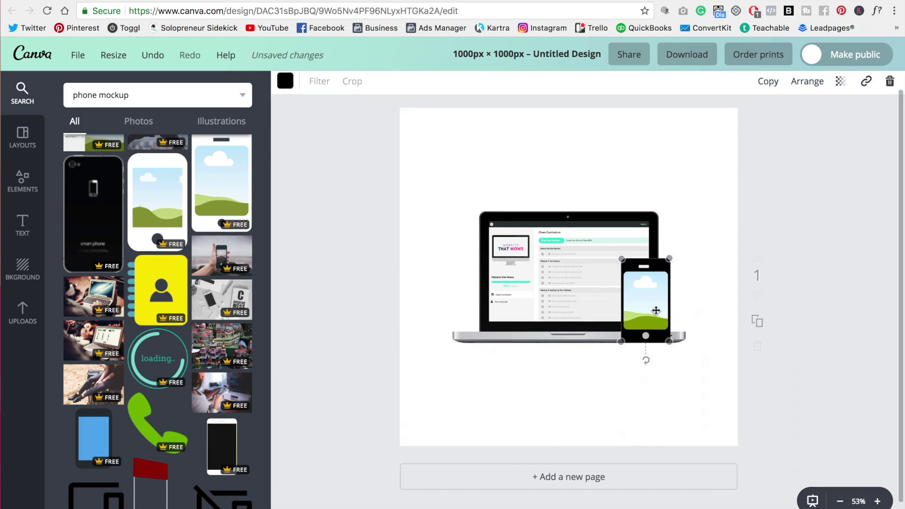
{"action": "left_click", "coordinate": [36, 313]}
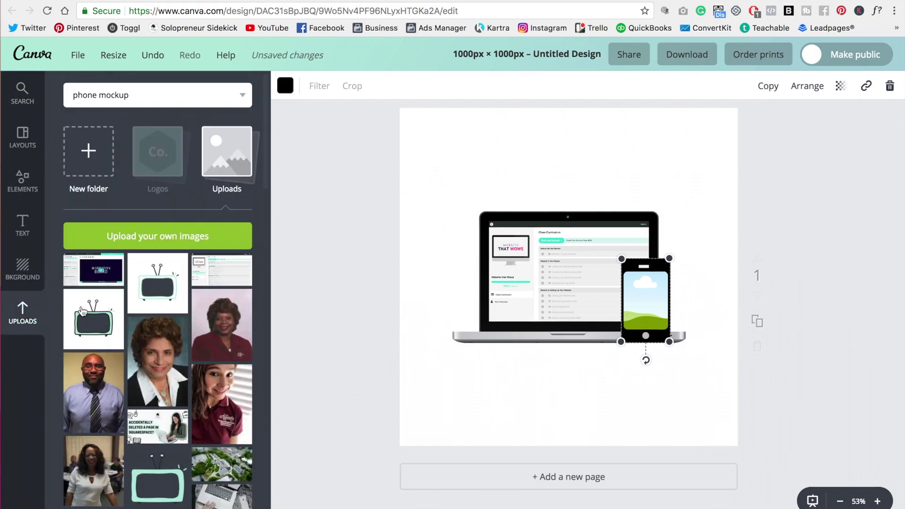
- Drop the Inspiration Board lecture screenshot into the phone screen and crop it to fit
{"action": "left_click_drag", "start_coordinate": [83, 274], "coordinate": [647, 307]}
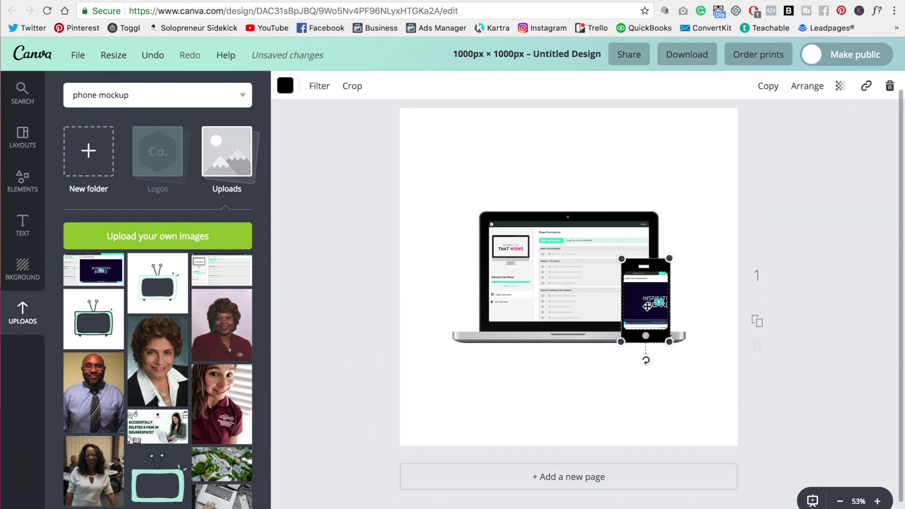
{"action": "left_click", "coordinate": [354, 87]}
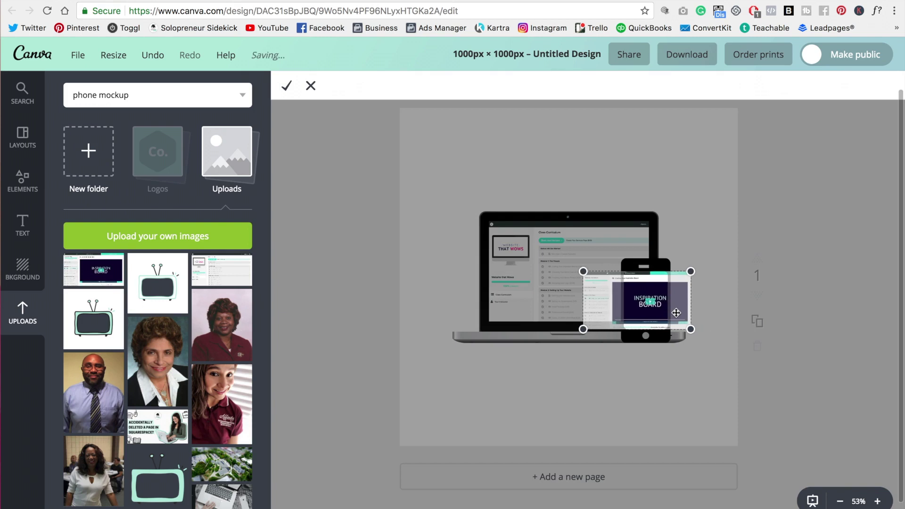
{"action": "left_click_drag", "start_coordinate": [676, 313], "coordinate": [673, 314]}
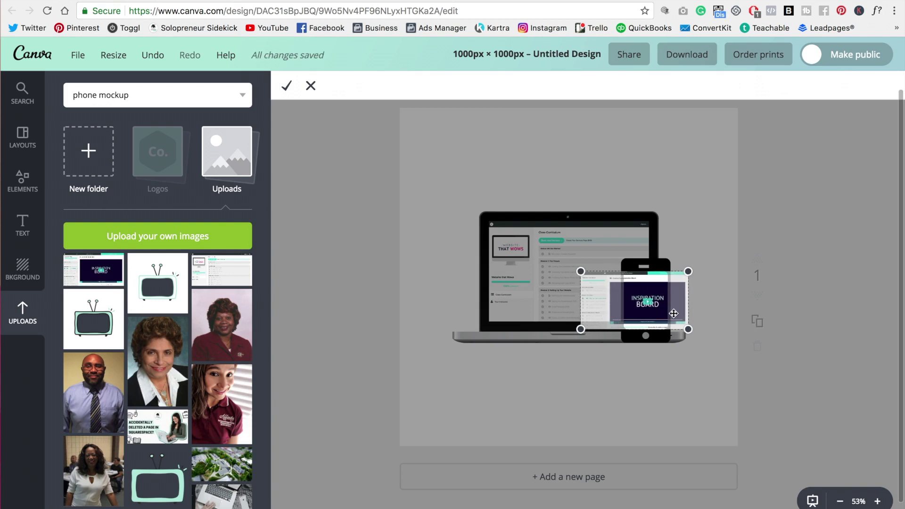
{"action": "left_click", "coordinate": [286, 85]}
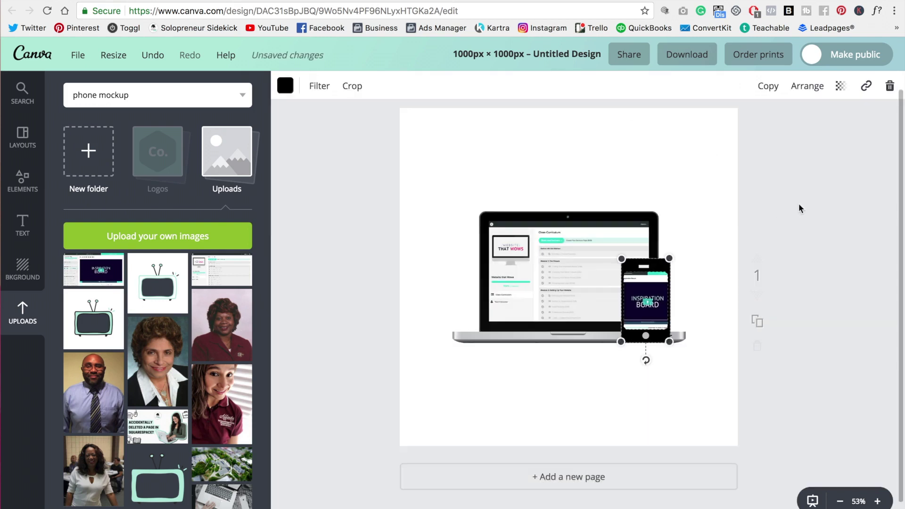
{"action": "left_click", "coordinate": [833, 174]}
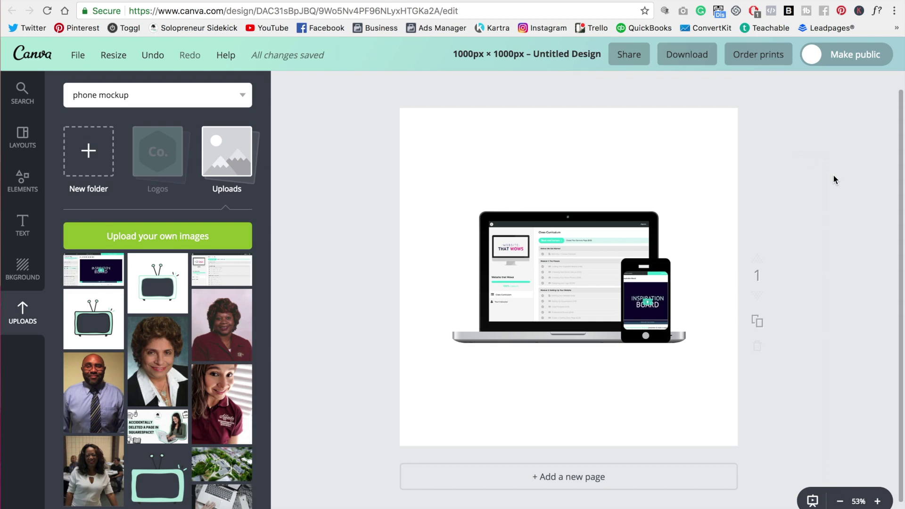
- Export the laptop-and-phone mockup as a PNG with transparent background
{"action": "left_click", "coordinate": [688, 55]}
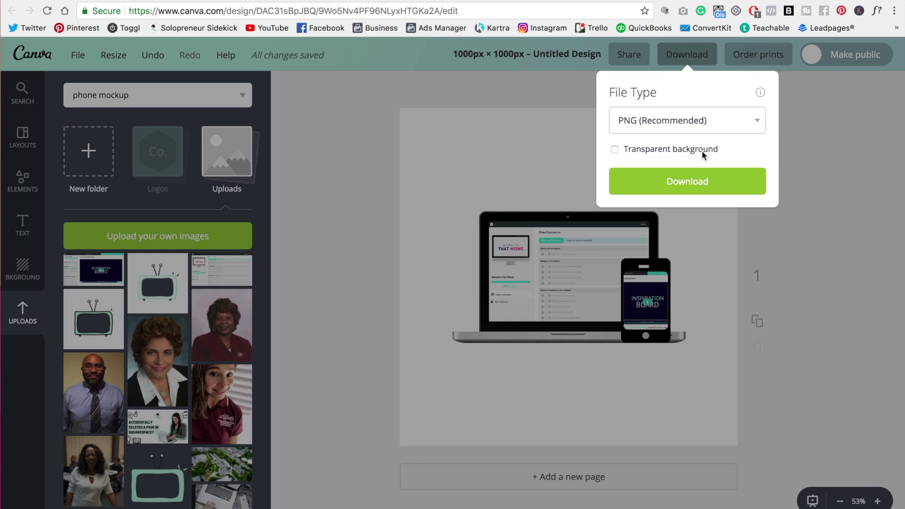
{"action": "left_click", "coordinate": [688, 148]}
{"action": "left_click", "coordinate": [693, 181]}
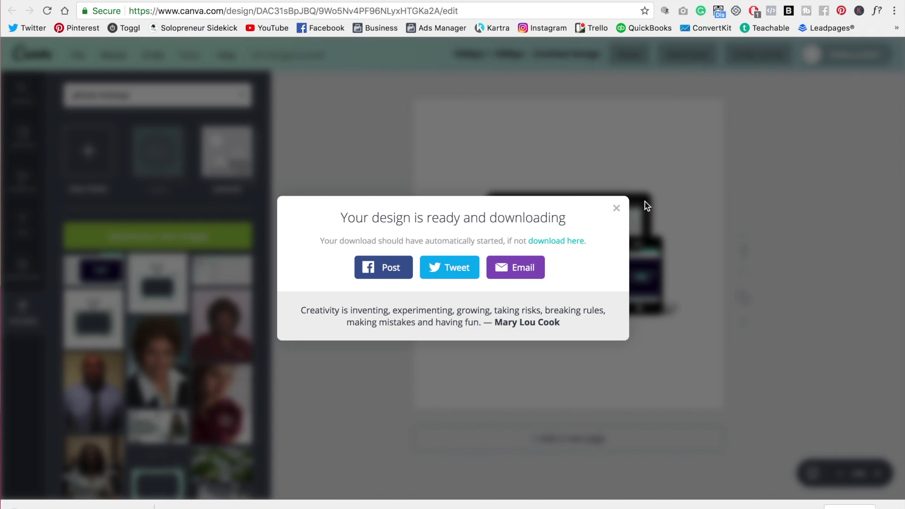
- Dismiss the download-ready message and switch to the Teachable sales page
{"action": "left_click", "coordinate": [616, 208]}
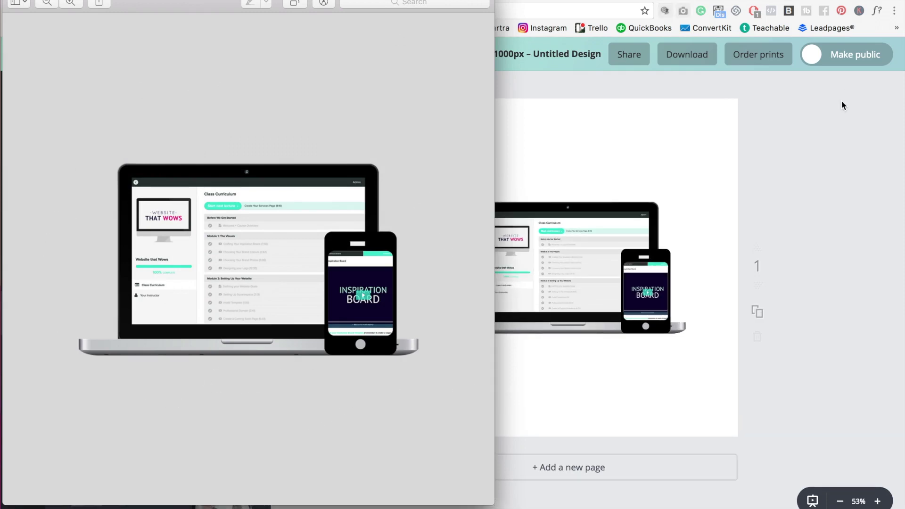
{"action": "left_click", "coordinate": [843, 157]}
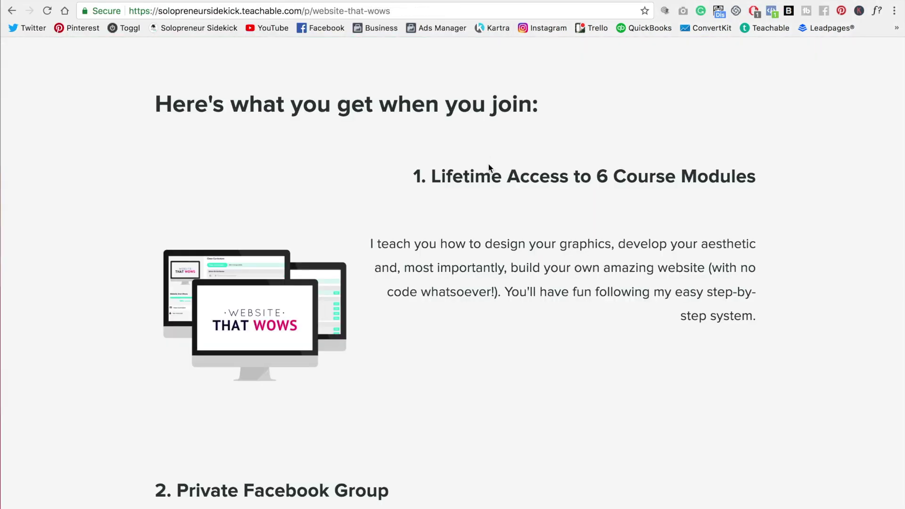
- Scroll to the 'Here's what you get when you join' section, then return to Canva
{"action": "scroll", "coordinate": [487, 163], "scroll_direction": "up", "scroll_amount": 1}
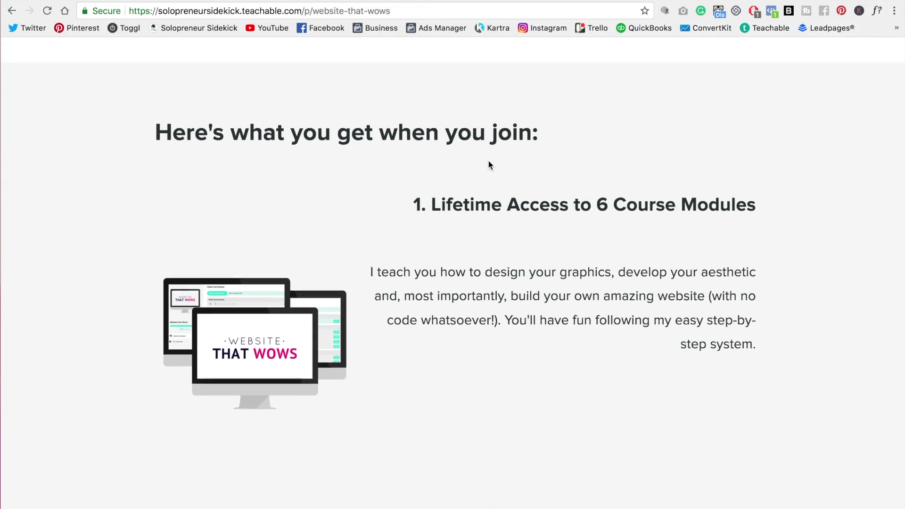
{"action": "scroll", "coordinate": [488, 160], "scroll_direction": "down", "scroll_amount": 2}
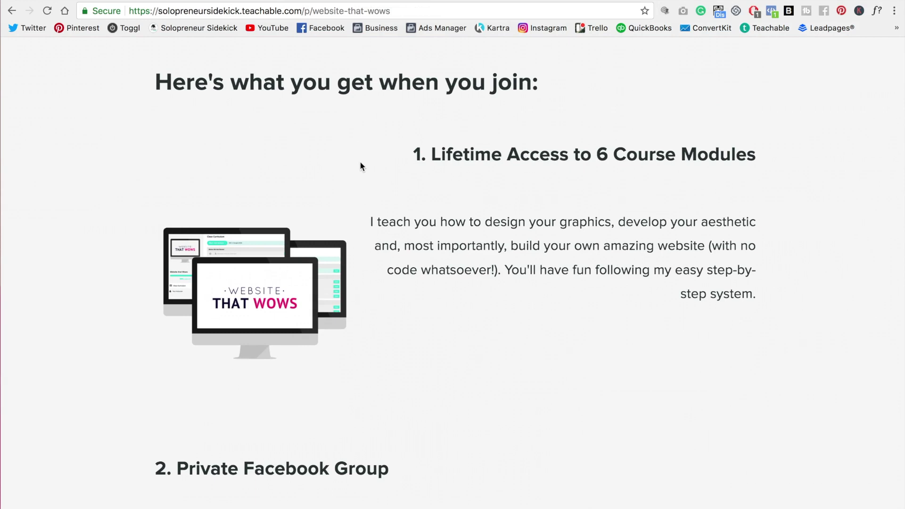
{"action": "left_click", "coordinate": [541, 2]}
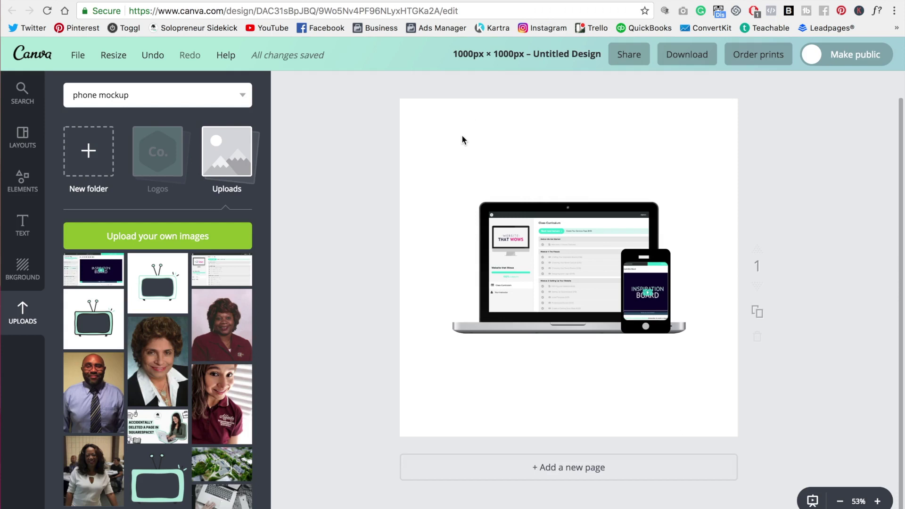
- Set the page background to custom colour f8f8f8 and open the download options
{"action": "left_click", "coordinate": [30, 287]}
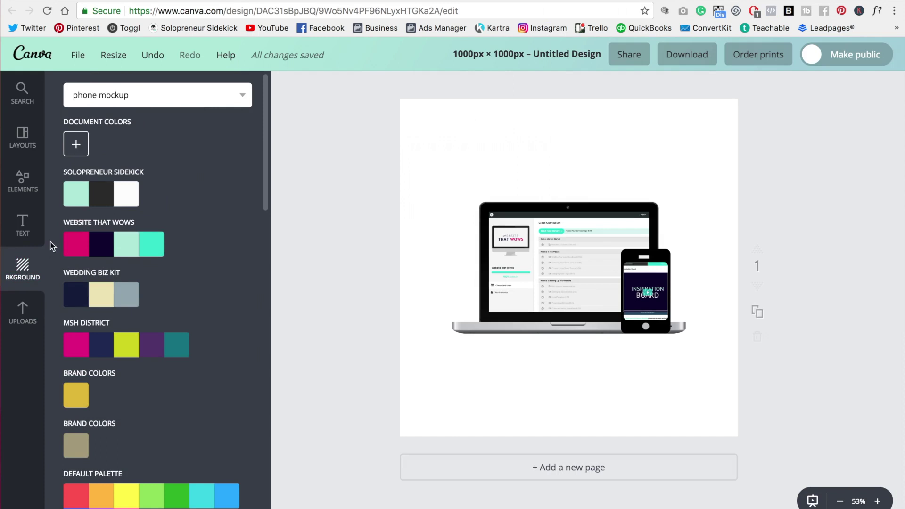
{"action": "left_click", "coordinate": [81, 144]}
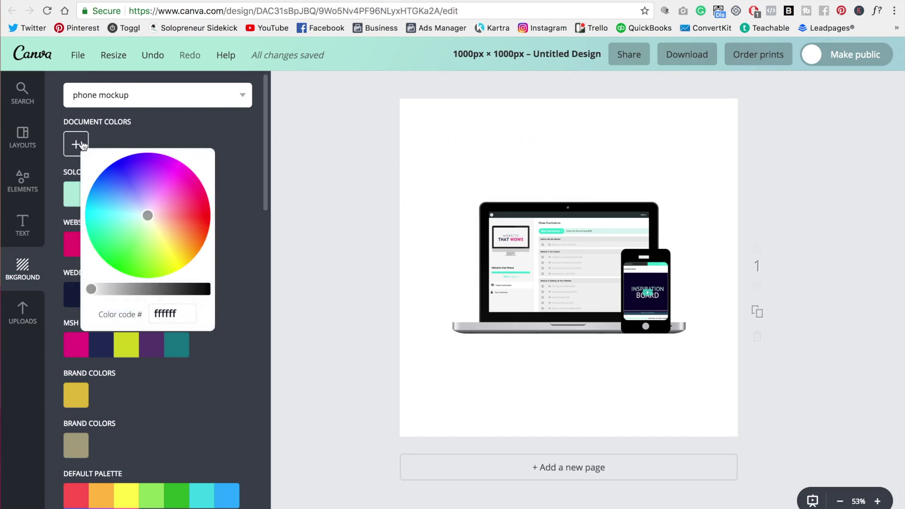
{"action": "left_click", "coordinate": [184, 315]}
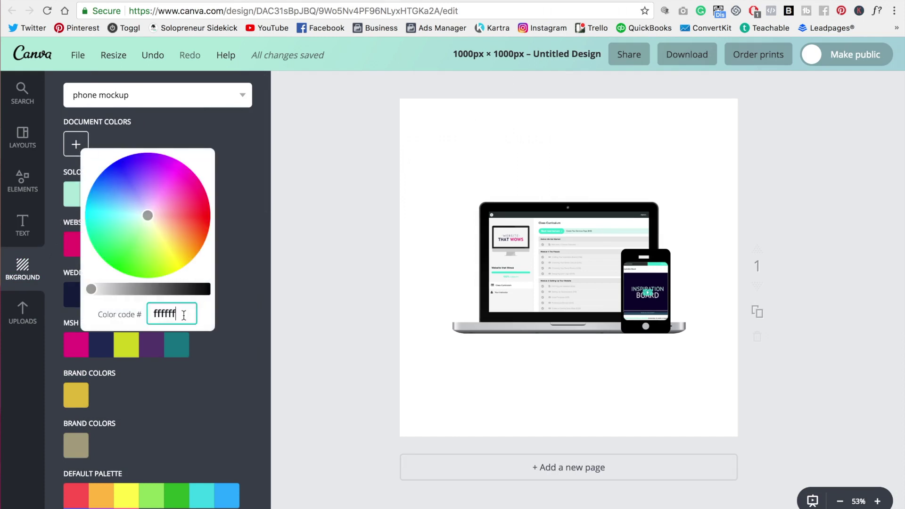
{"action": "double_click", "coordinate": [184, 315]}
{"action": "type", "text": "f8f8f8"}
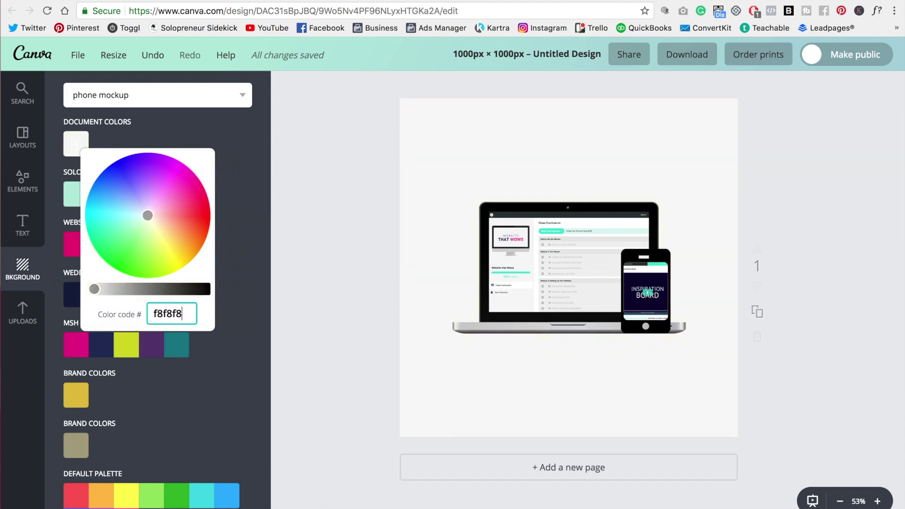
{"action": "left_click", "coordinate": [365, 298]}
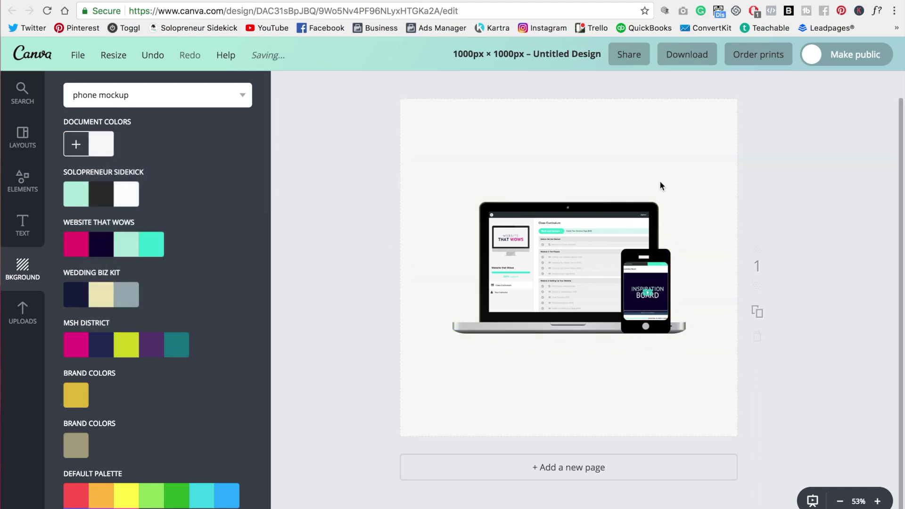
{"action": "left_click", "coordinate": [688, 60]}
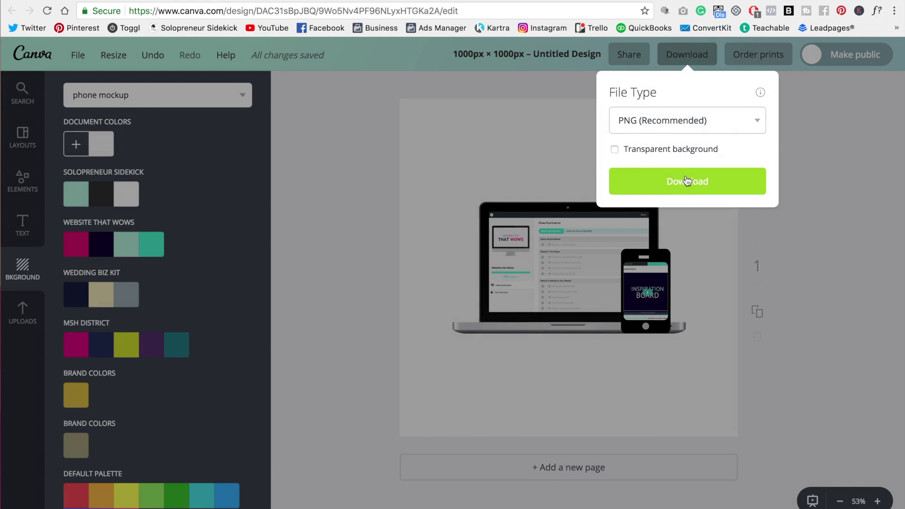
- Dismiss the Download popup to view the mockup on its f8f8f8 background
{"action": "left_click", "coordinate": [796, 169]}
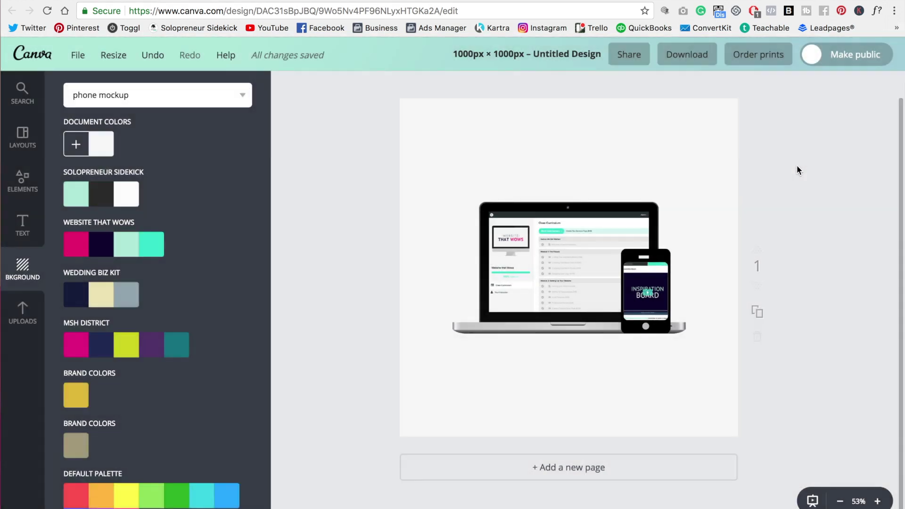